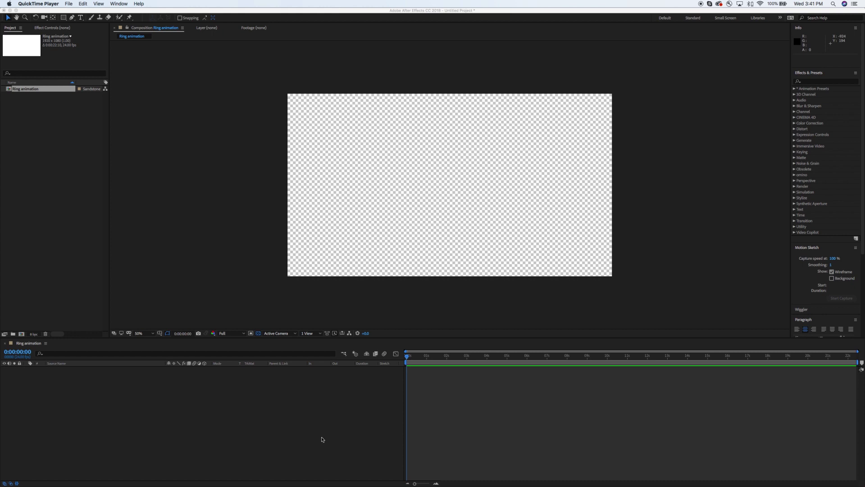
# - Scrub the playhead through the empty Ring animation composition
pyautogui.moveTo(408, 354)
pyautogui.mouseDown()
pyautogui.moveTo(428, 356)
pyautogui.moveTo(392, 357)
pyautogui.mouseUp()
# - Add a 1920×1080 teal solid (5A8784) filling the comp, then lock it and make it shy
pyautogui.click(130, 3)
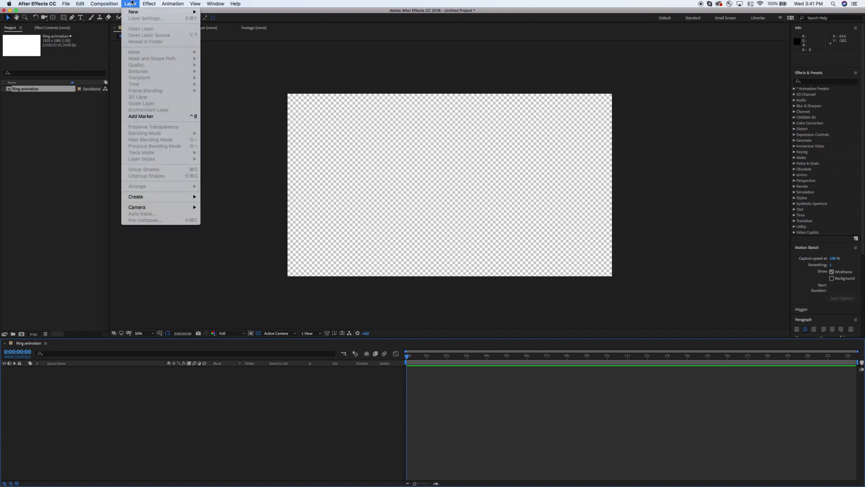
pyautogui.moveTo(135, 11)
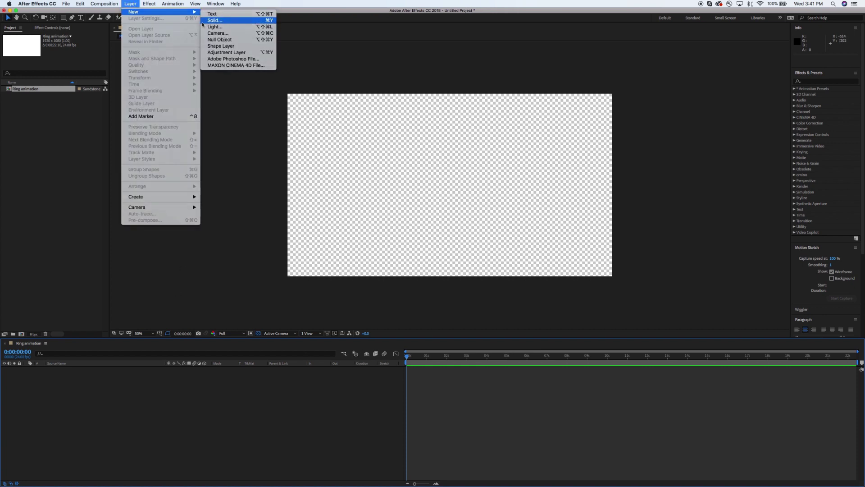
pyautogui.click(230, 21)
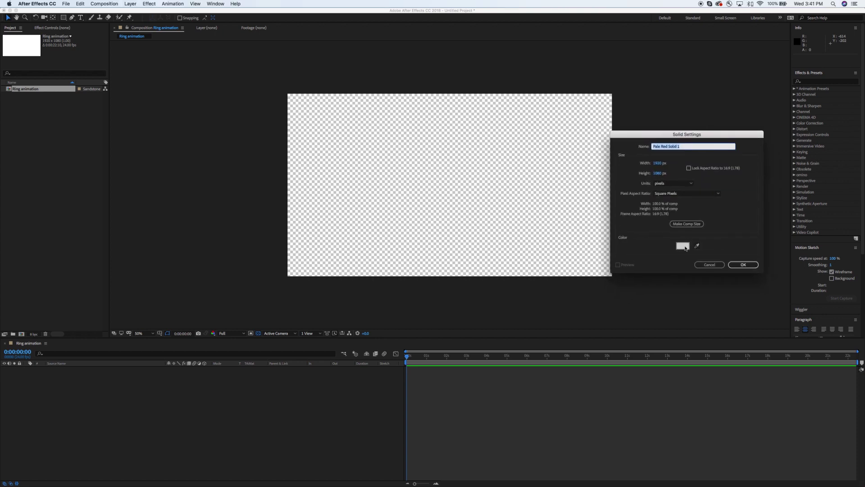
pyautogui.click(685, 247)
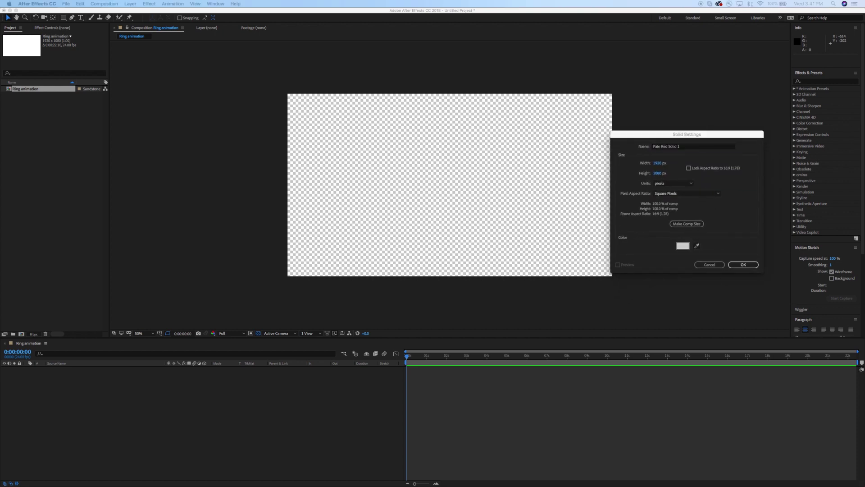
pyautogui.moveTo(595, 265); pyautogui.dragTo(654, 29)
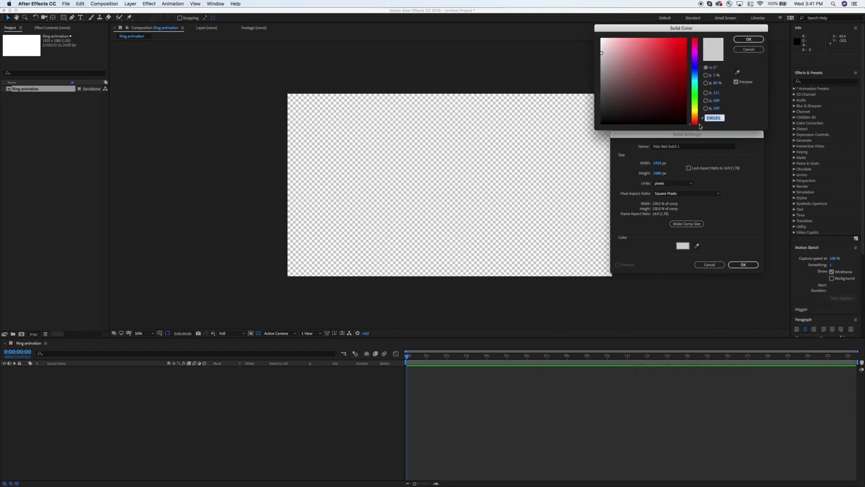
pyautogui.moveTo(700, 127); pyautogui.dragTo(700, 81)
pyautogui.moveTo(637, 72)
pyautogui.mouseDown()
pyautogui.moveTo(627, 79)
pyautogui.moveTo(622, 70)
pyautogui.mouseUp()
pyautogui.click(749, 39)
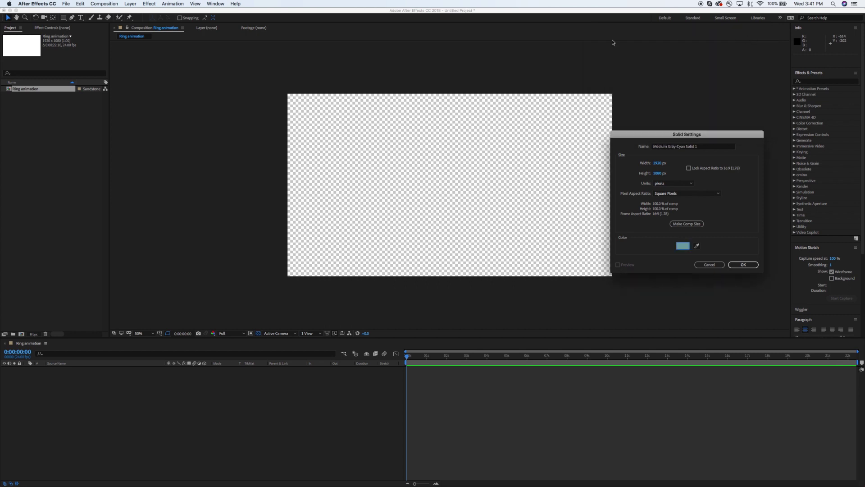
pyautogui.click(744, 265)
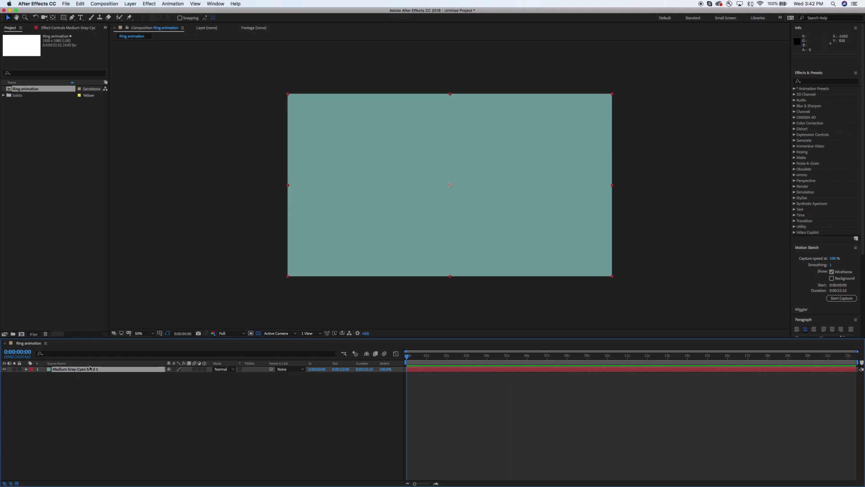
pyautogui.click(19, 369)
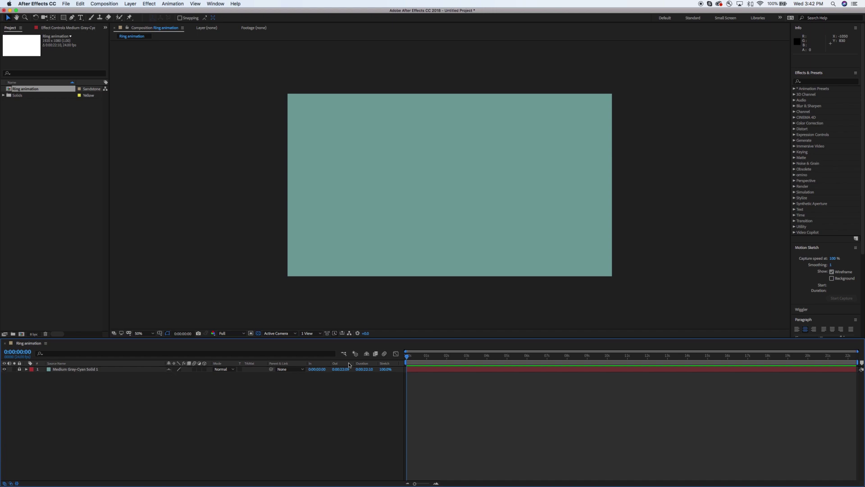
pyautogui.click(366, 355)
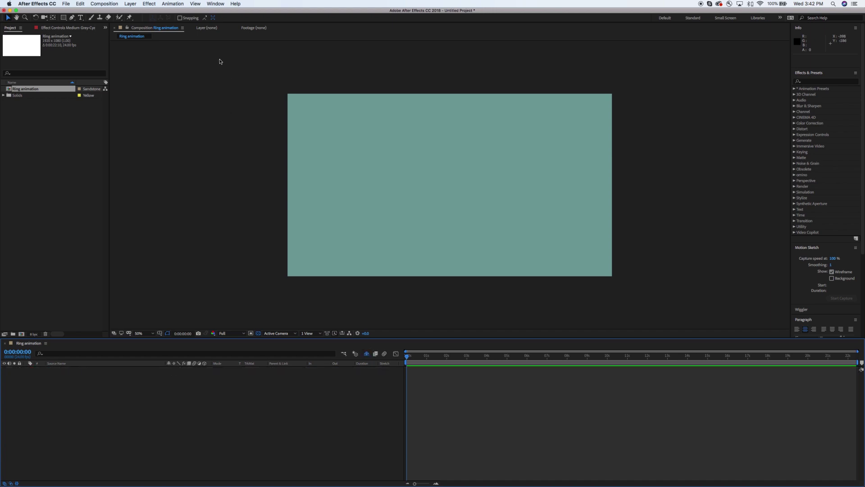
# - Add a shape layer and draw a horizontal Pen line across the middle of the comp
pyautogui.click(131, 4)
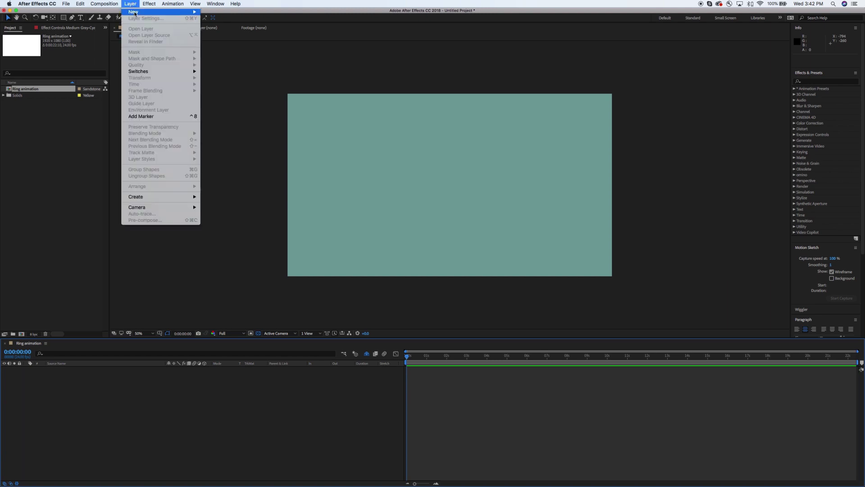
pyautogui.moveTo(136, 12)
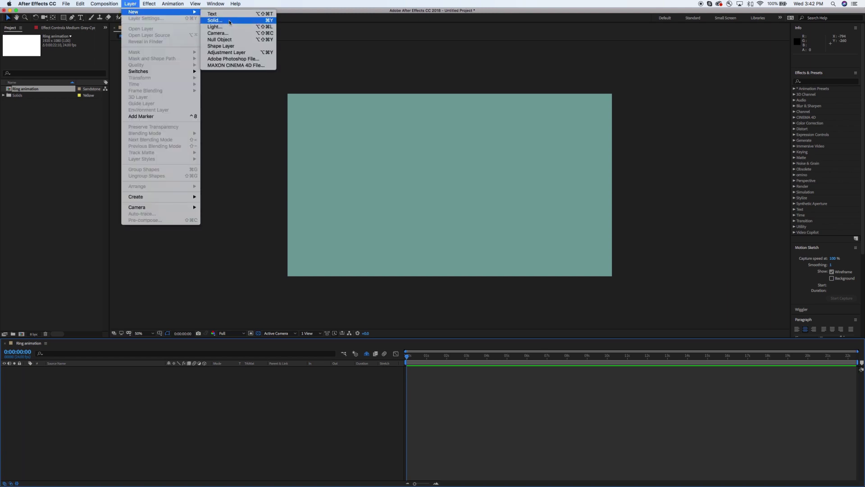
pyautogui.click(221, 46)
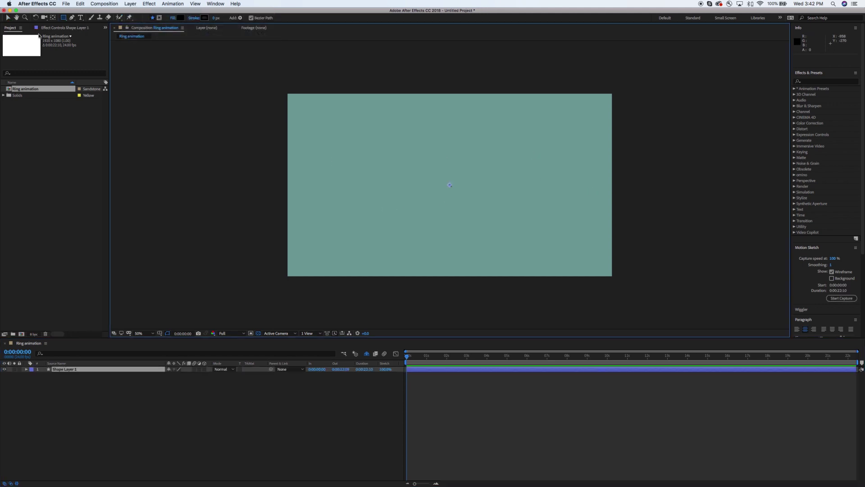
pyautogui.click(72, 18)
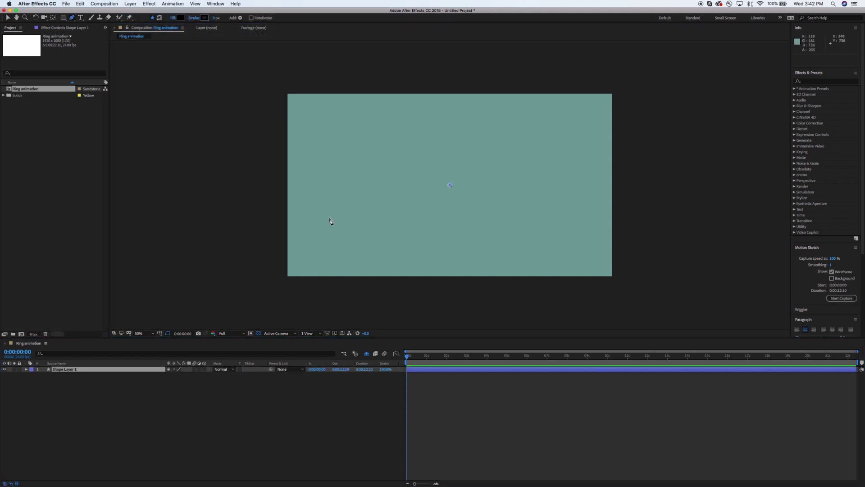
pyautogui.click(282, 194)
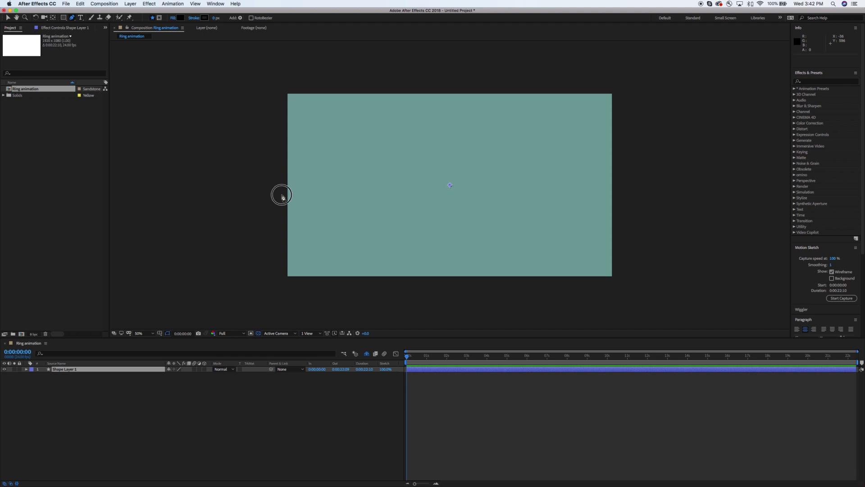
pyautogui.click(623, 194)
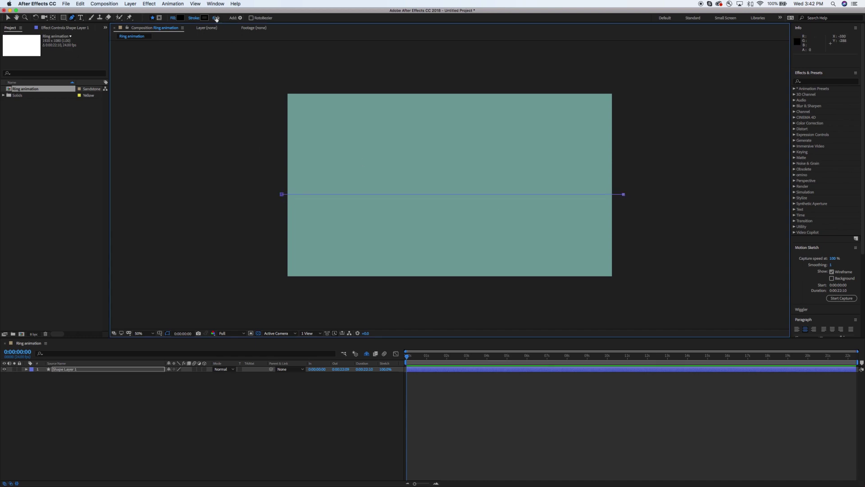
# - Give the line a thick stroke of about 83 px in salmon pink DF7B7B
pyautogui.moveTo(218, 18); pyautogui.dragTo(243, 15)
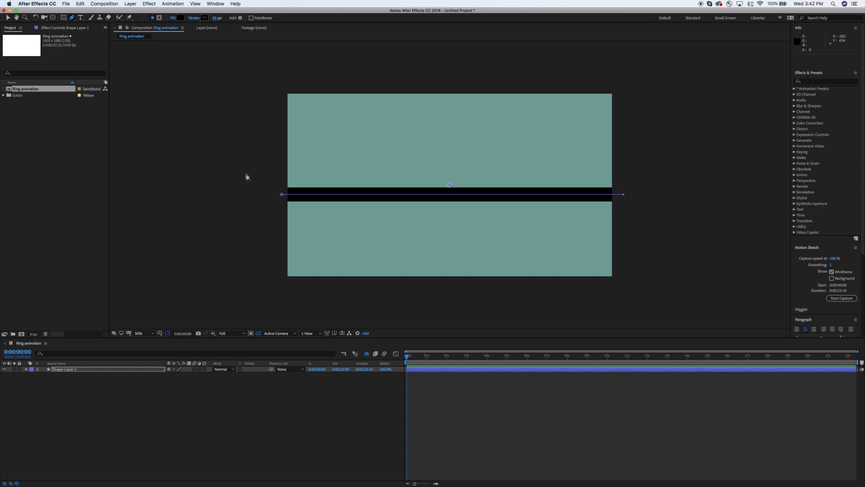
pyautogui.click(205, 18)
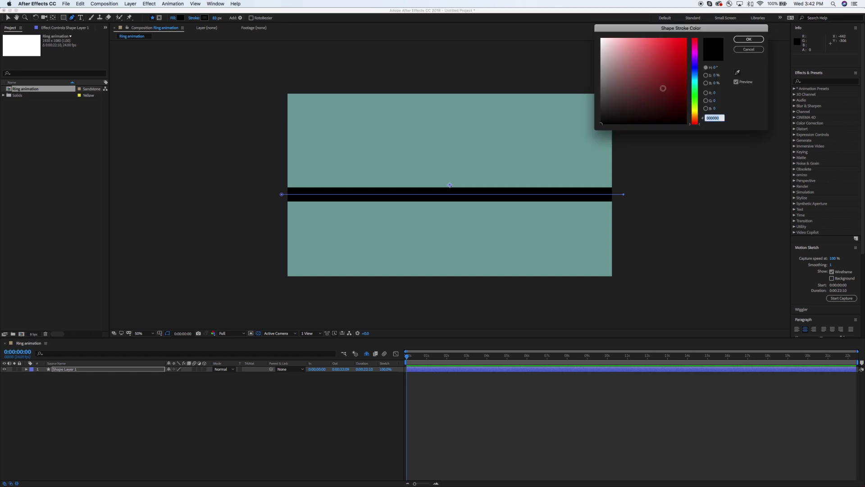
pyautogui.moveTo(633, 63)
pyautogui.mouseDown()
pyautogui.moveTo(631, 47)
pyautogui.moveTo(640, 48)
pyautogui.mouseUp()
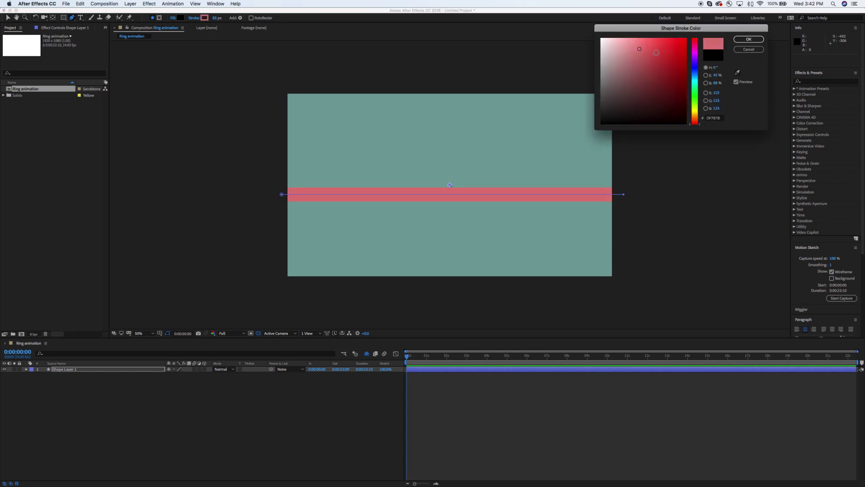
pyautogui.click(748, 39)
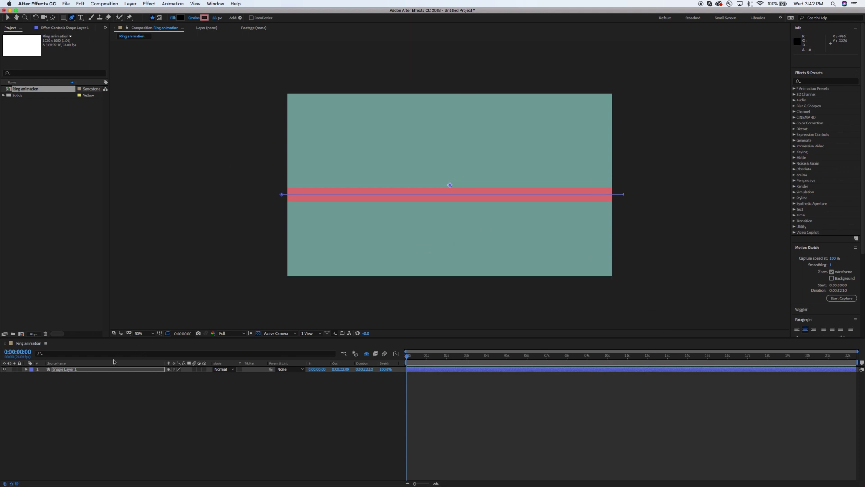
# - Rename the shape layer to 'ring'
pyautogui.click(73, 371)
pyautogui.press('Return')
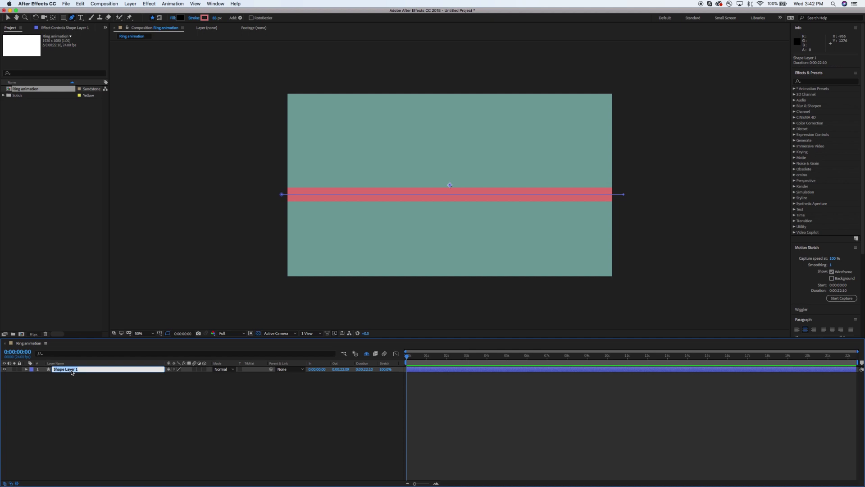
pyautogui.write('ring')
pyautogui.press('Return')
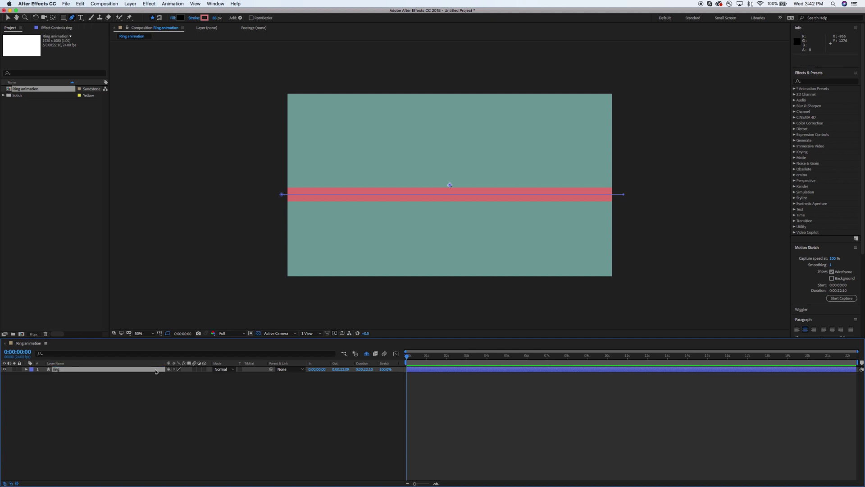
# - Search the effects for 'cyl' and apply CC Cylinder to the ring layer
pyautogui.click(837, 81)
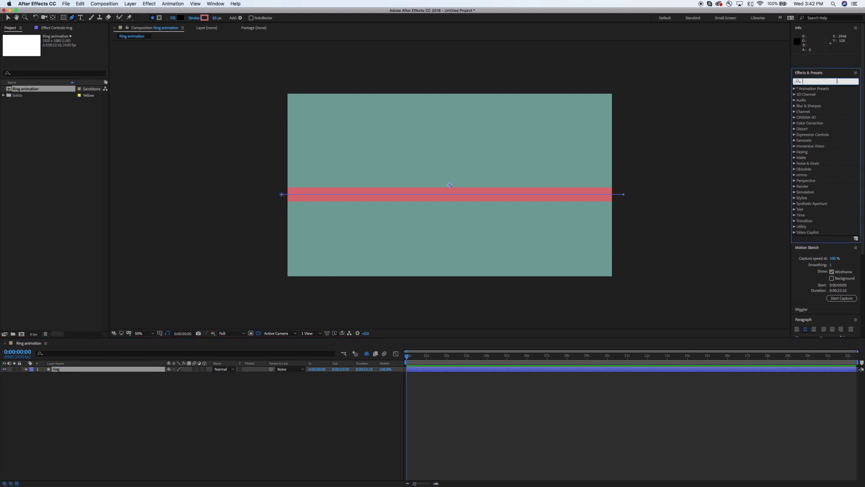
pyautogui.write('cy')
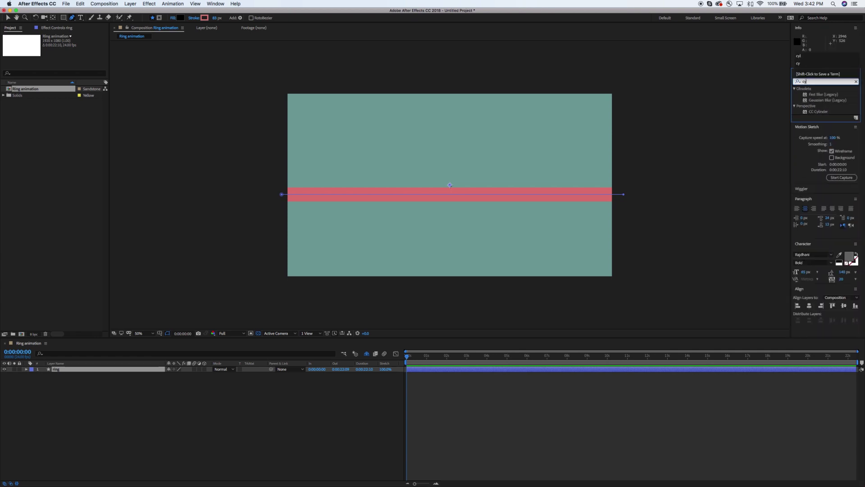
pyautogui.write('l')
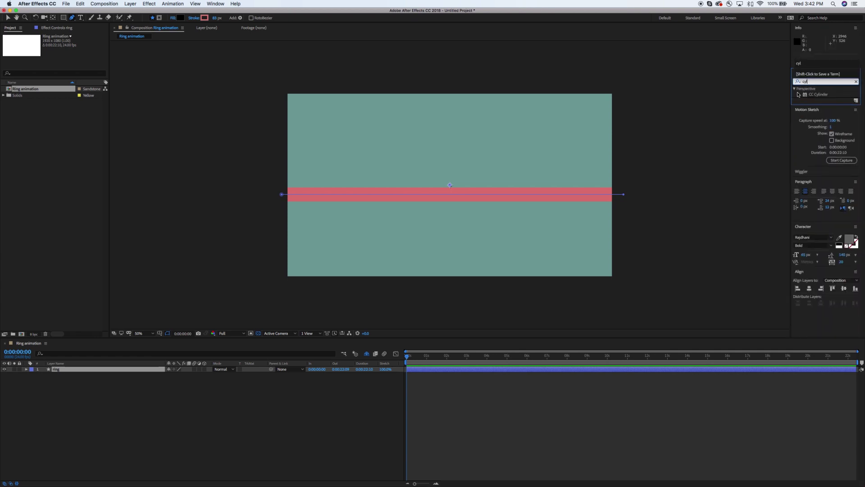
pyautogui.click(819, 95)
pyautogui.moveTo(805, 97); pyautogui.dragTo(85, 371)
pyautogui.press('v')
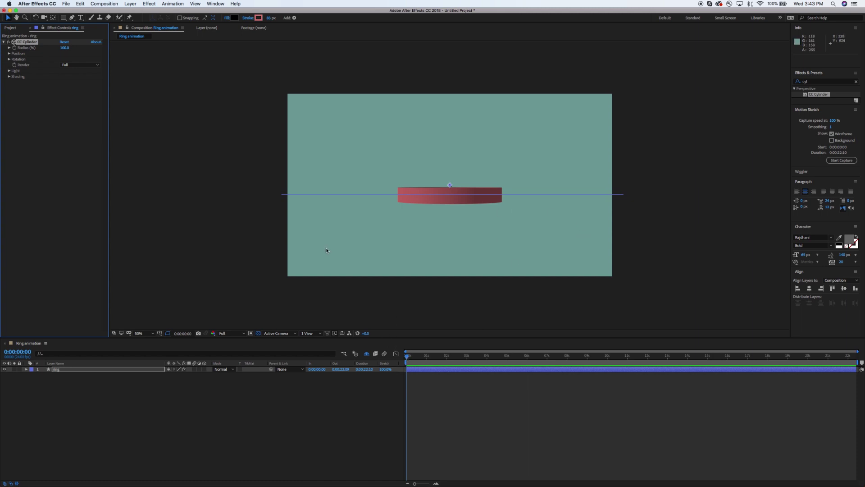
# - Expand CC Cylinder's Position settings and set Position X to 0
pyautogui.click(9, 54)
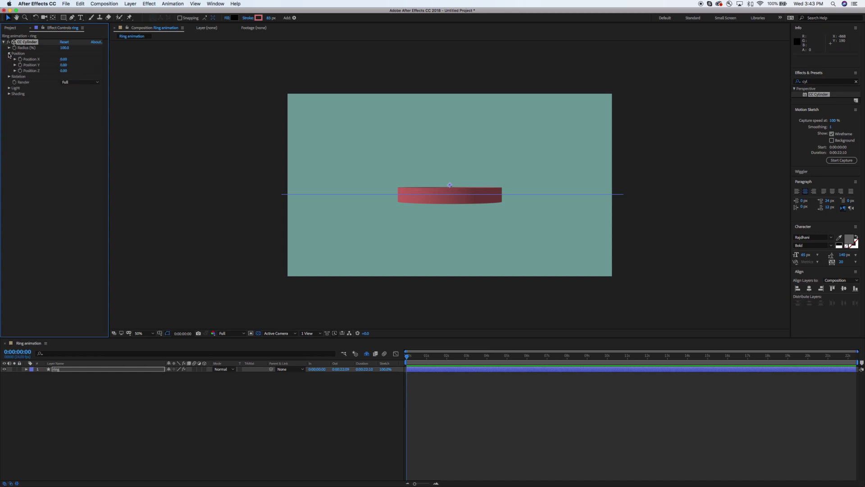
pyautogui.moveTo(63, 59)
pyautogui.mouseDown()
pyautogui.moveTo(85, 58)
pyautogui.moveTo(67, 60)
pyautogui.mouseUp()
pyautogui.click(66, 59)
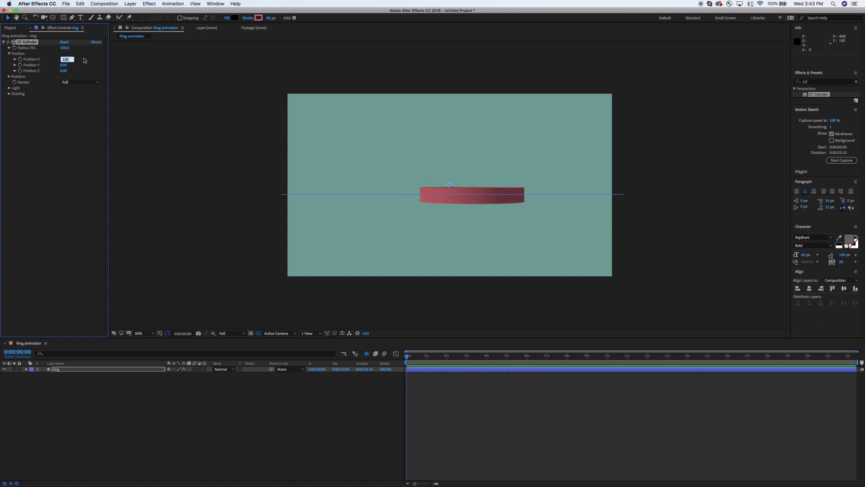
pyautogui.write('0')
pyautogui.press('Tab')
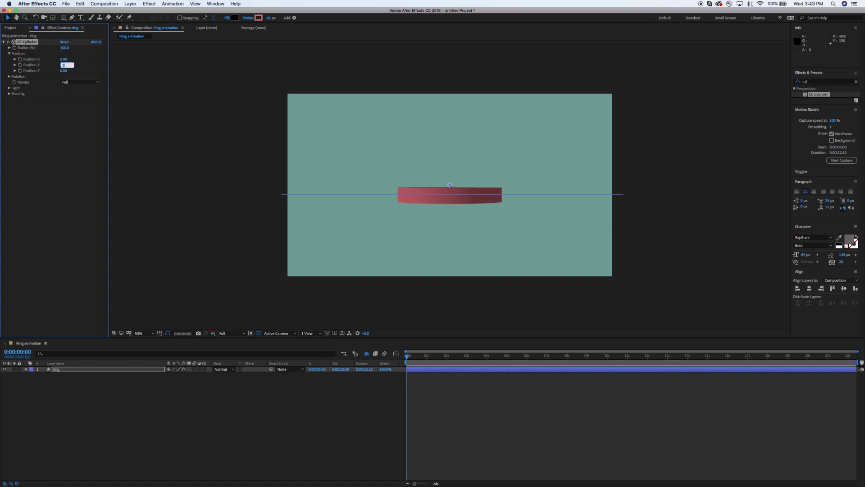
# - Lower the ring with Position Y, test a higher position at 0:00:01:11, then undo it
pyautogui.click(63, 65)
pyautogui.moveTo(63, 65); pyautogui.dragTo(32, 66)
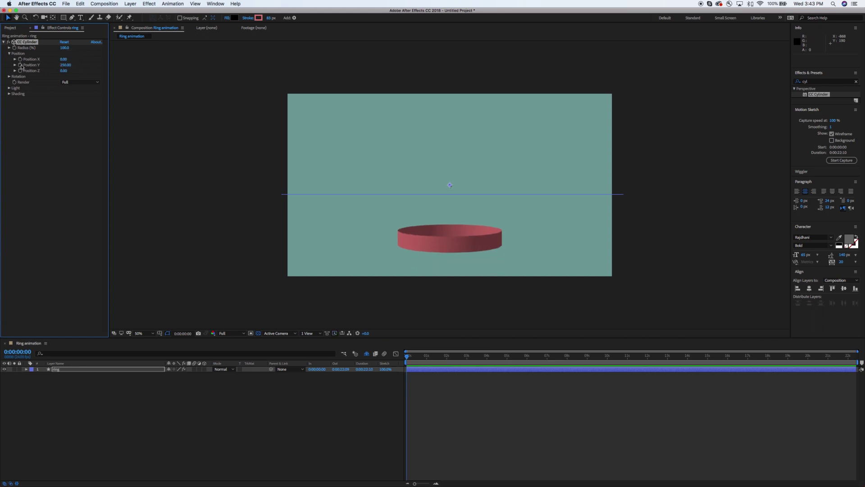
pyautogui.moveTo(407, 359); pyautogui.dragTo(436, 356)
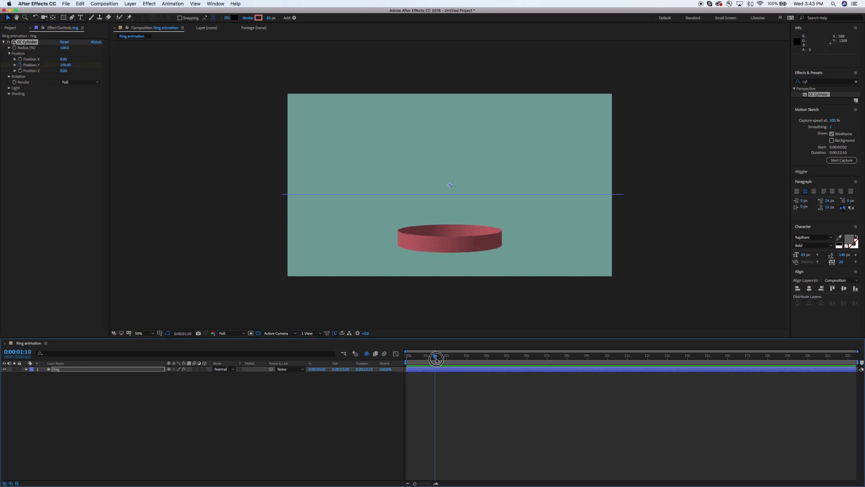
pyautogui.moveTo(70, 65); pyautogui.dragTo(41, 64)
pyautogui.moveTo(436, 359); pyautogui.dragTo(418, 359)
pyautogui.press('super+z')
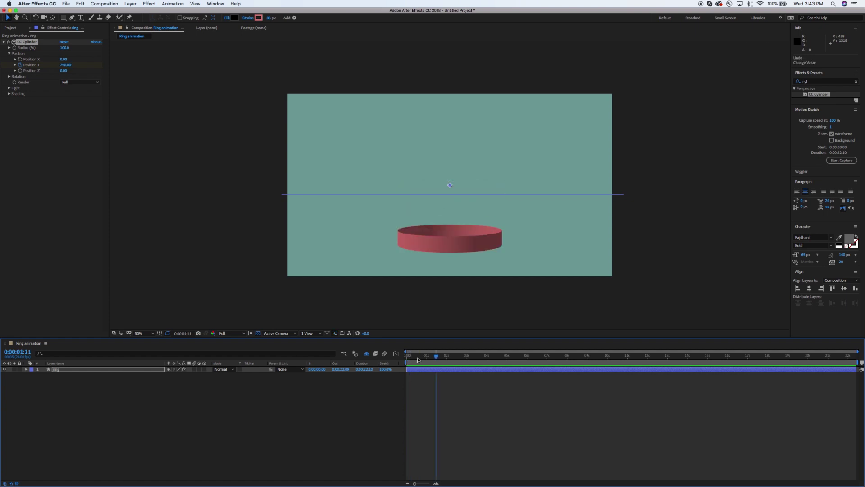
pyautogui.press('super+z')
# - Expand CC Cylinder's Light and Shading groups and raise Light Intensity to 126
pyautogui.click(9, 93)
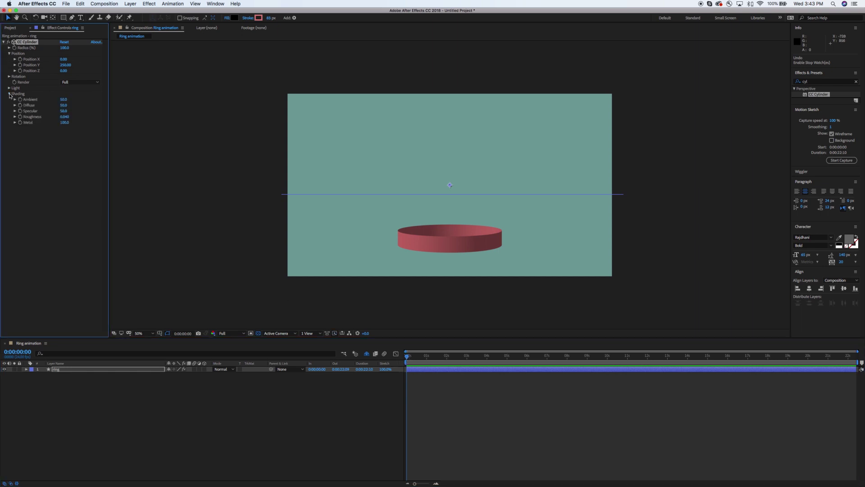
pyautogui.click(9, 88)
pyautogui.click(64, 94)
pyautogui.moveTo(64, 93)
pyautogui.mouseDown()
pyautogui.moveTo(71, 94)
pyautogui.moveTo(66, 119)
pyautogui.moveTo(85, 125)
pyautogui.moveTo(53, 107)
pyautogui.moveTo(86, 106)
pyautogui.moveTo(71, 106)
pyautogui.mouseUp()
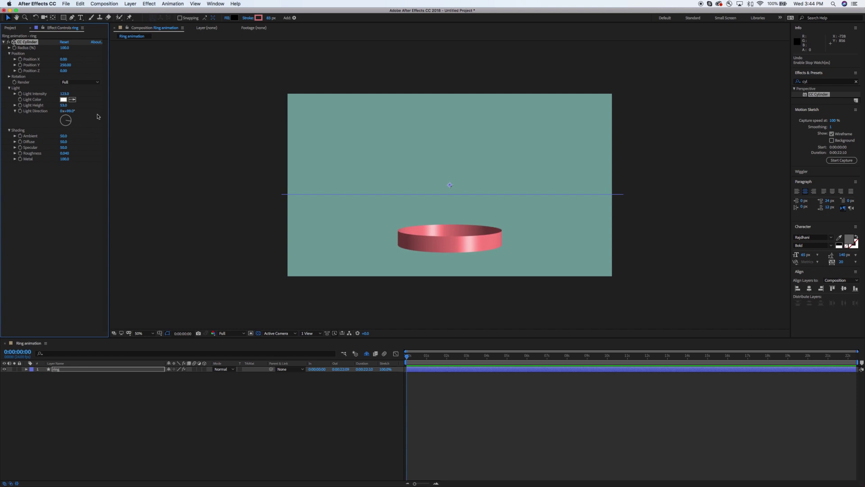
pyautogui.click(19, 105)
# - Set Metal to 99 and Specular to 52, fine-tune the light, and deselect the ring
pyautogui.moveTo(64, 159)
pyautogui.mouseDown()
pyautogui.moveTo(38, 160)
pyautogui.moveTo(72, 159)
pyautogui.mouseUp()
pyautogui.moveTo(64, 149); pyautogui.dragTo(64, 143)
pyautogui.moveTo(66, 95); pyautogui.dragTo(64, 94)
pyautogui.click(15, 111)
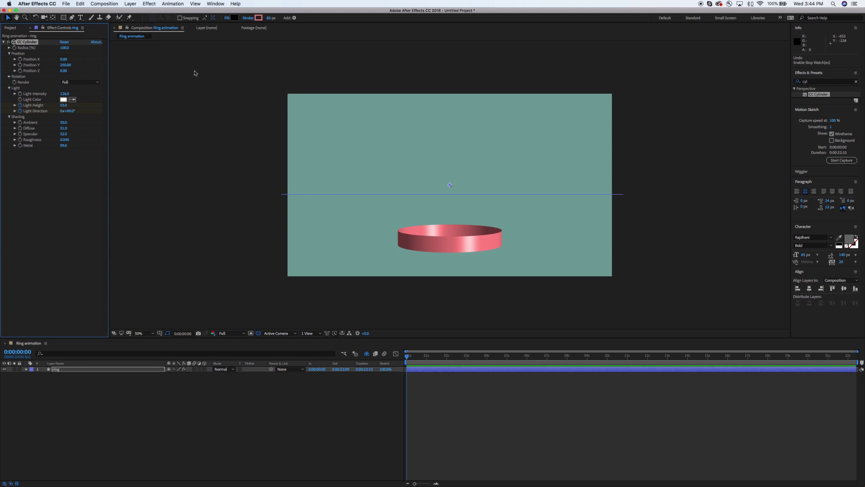
pyautogui.click(233, 93)
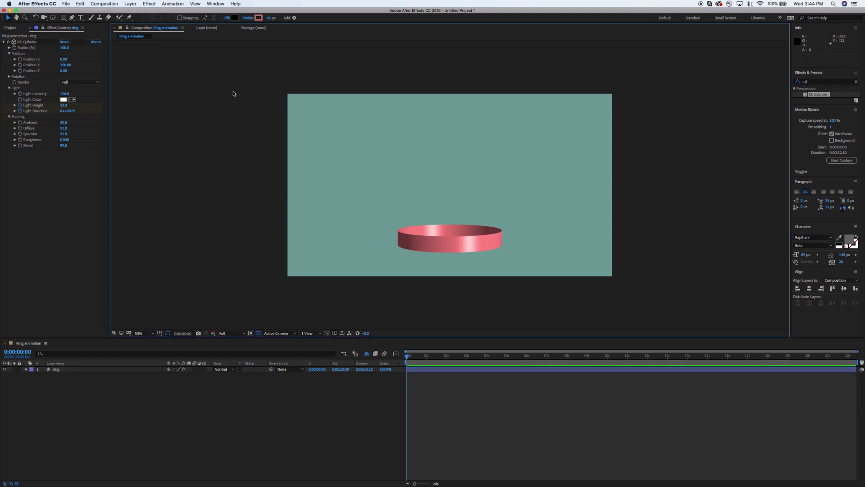
pyautogui.press('super+r')
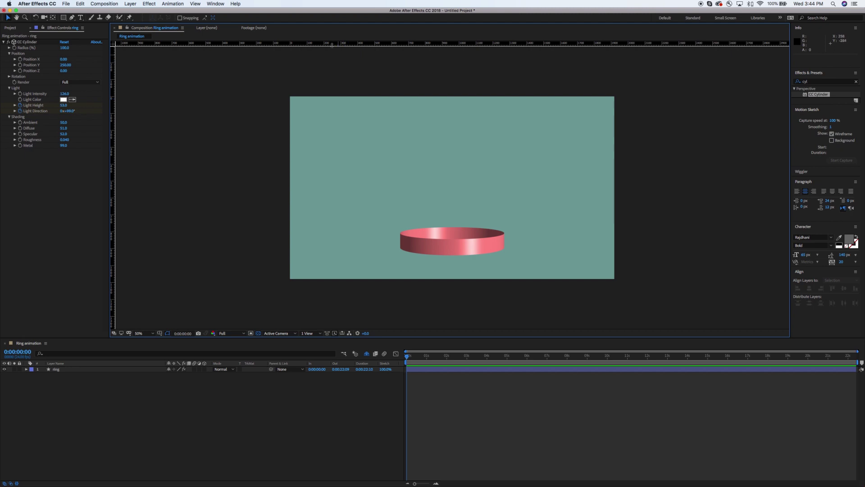
# - Add a guide at 890 and keyframe Position Y from -740 at frame 0 to 240 at frame 12
pyautogui.moveTo(354, 44); pyautogui.dragTo(340, 247)
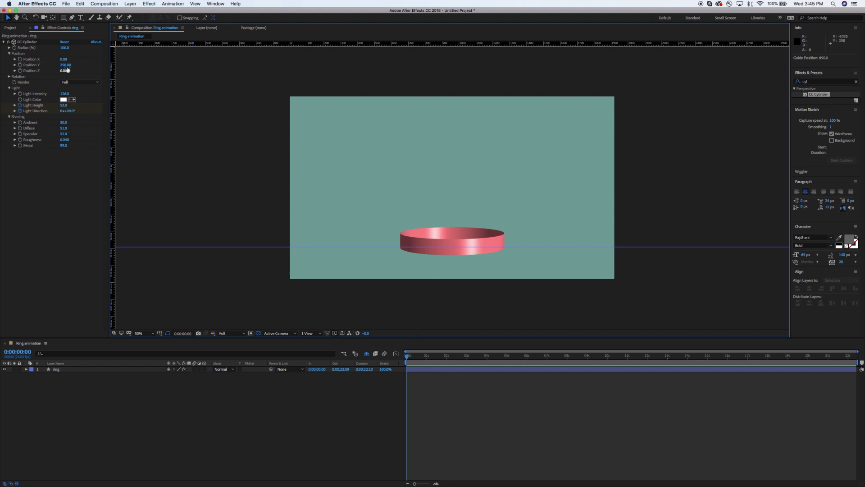
pyautogui.moveTo(65, 65); pyautogui.dragTo(36, 67)
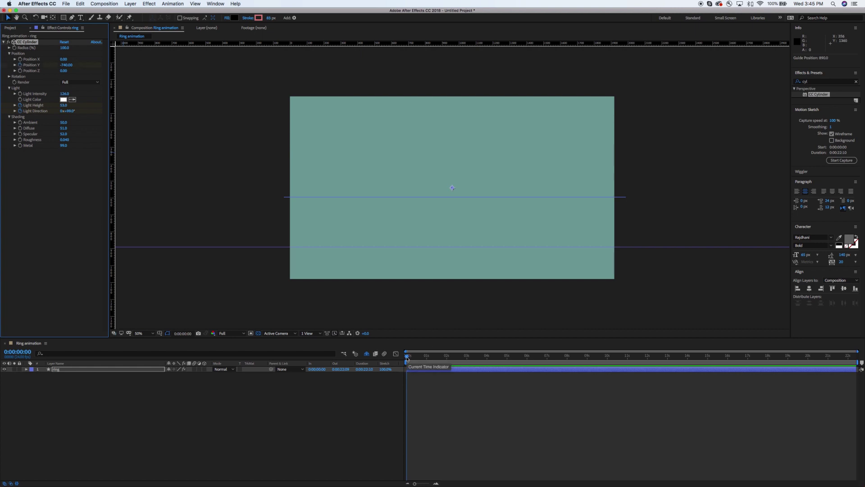
pyautogui.moveTo(407, 359); pyautogui.dragTo(418, 358)
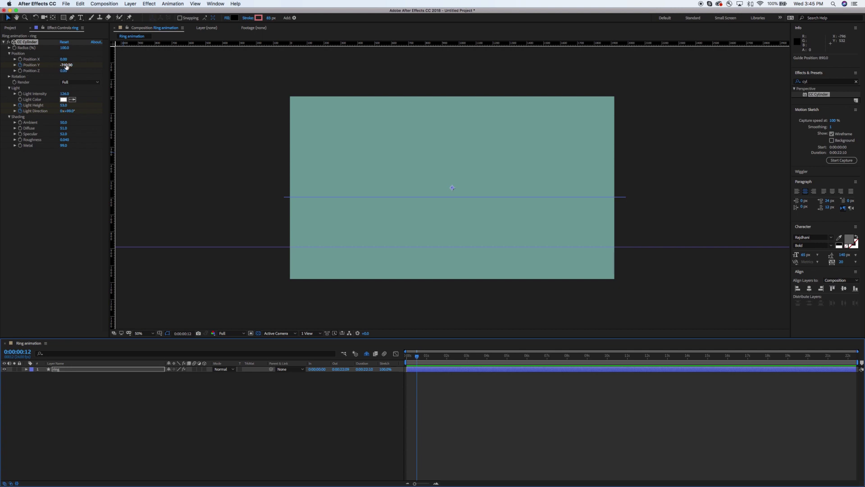
pyautogui.moveTo(66, 66); pyautogui.dragTo(98, 65)
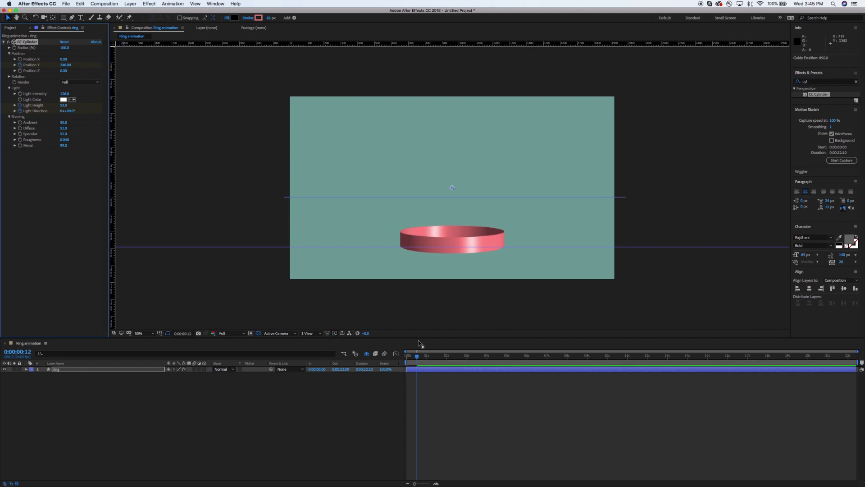
pyautogui.moveTo(415, 354)
pyautogui.mouseDown()
pyautogui.moveTo(406, 355)
pyautogui.moveTo(422, 356)
pyautogui.mouseUp()
# - Select both Position Y keyframes, open their speed graph, and preview the drop
pyautogui.click(100, 372)
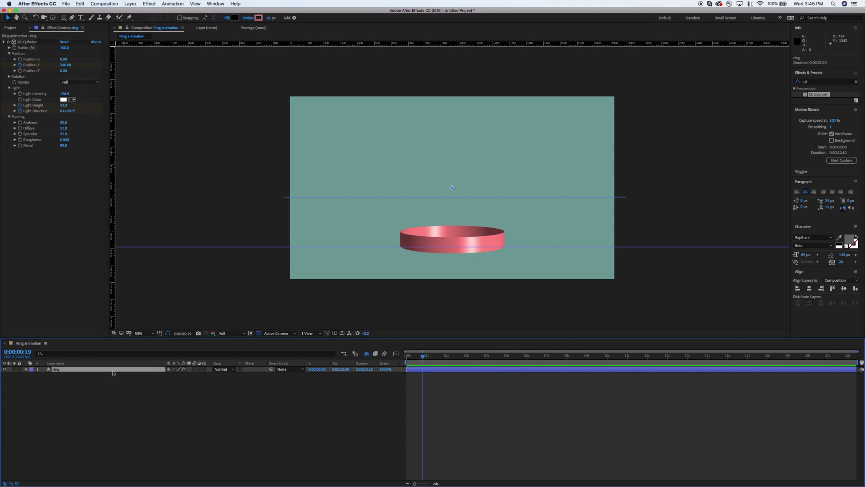
pyautogui.press('u')
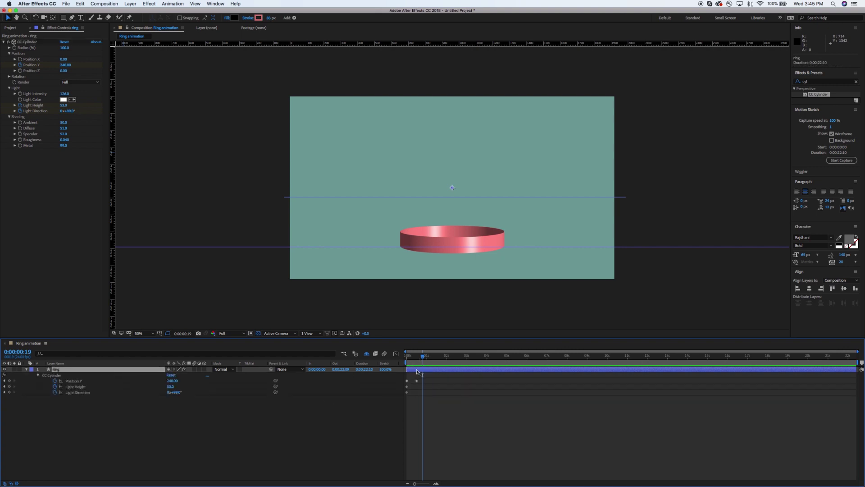
pyautogui.moveTo(421, 381); pyautogui.dragTo(395, 377)
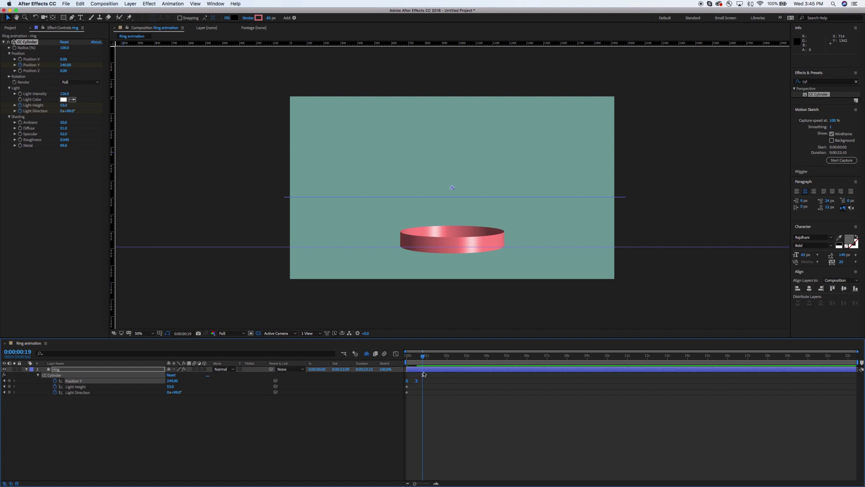
pyautogui.click(395, 355)
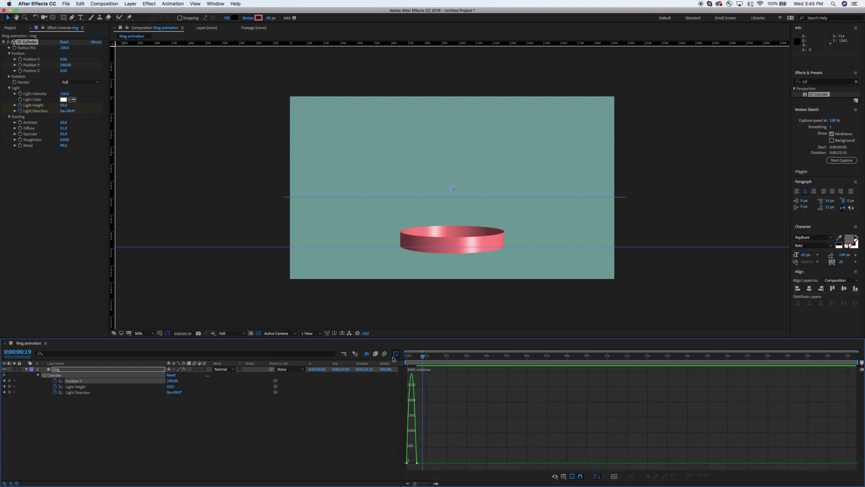
pyautogui.moveTo(415, 483); pyautogui.dragTo(424, 483)
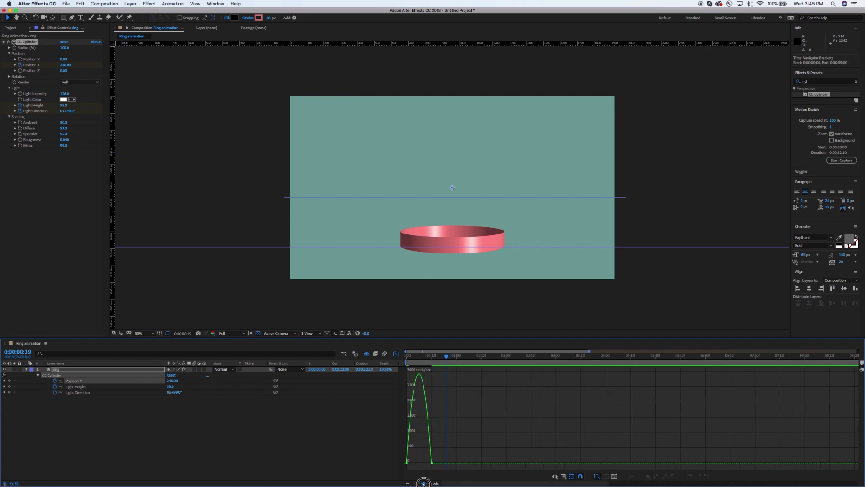
pyautogui.moveTo(452, 362); pyautogui.dragTo(398, 366)
pyautogui.press('space')
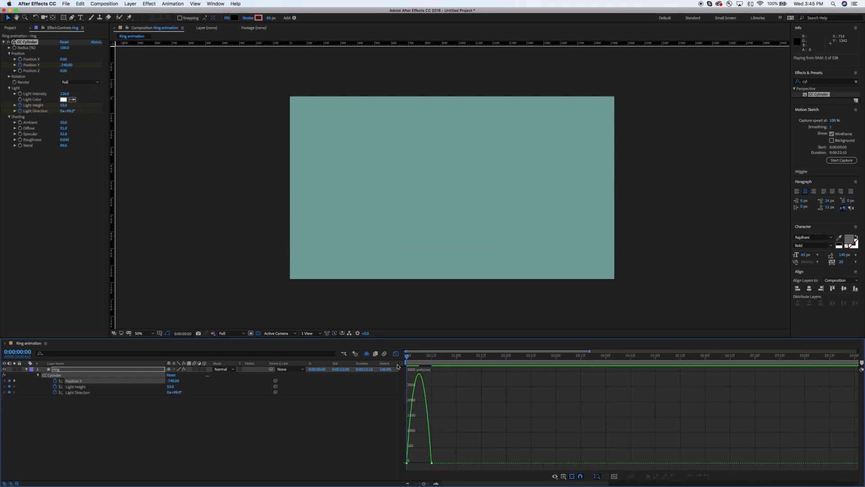
pyautogui.press('space')
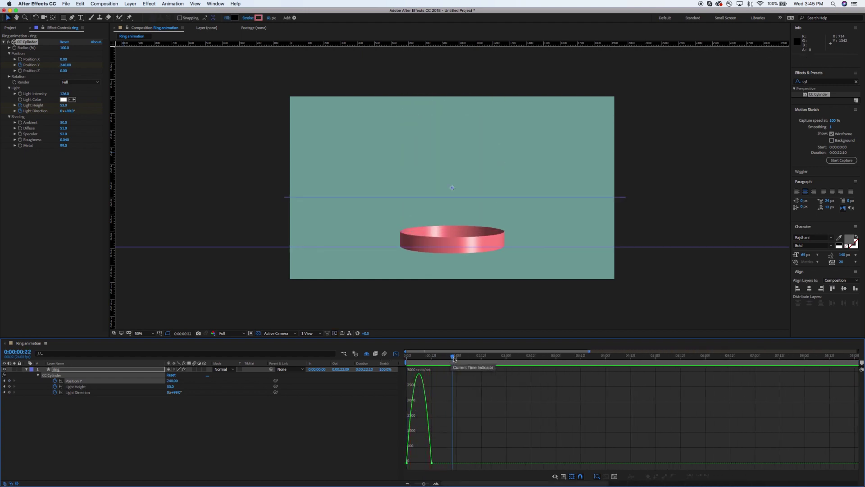
pyautogui.press('space')
pyautogui.press('space')
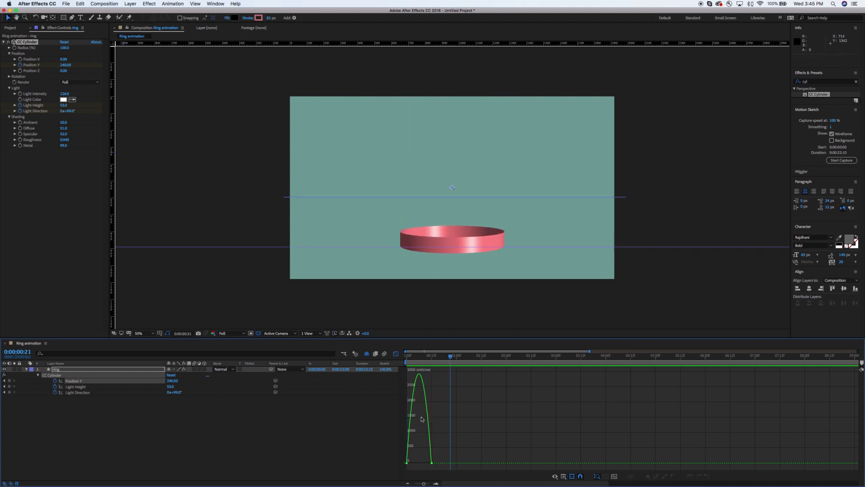
# - Give the first keyframe 100% influence and preview the eased landing
pyautogui.click(408, 462)
pyautogui.moveTo(411, 462); pyautogui.dragTo(421, 464)
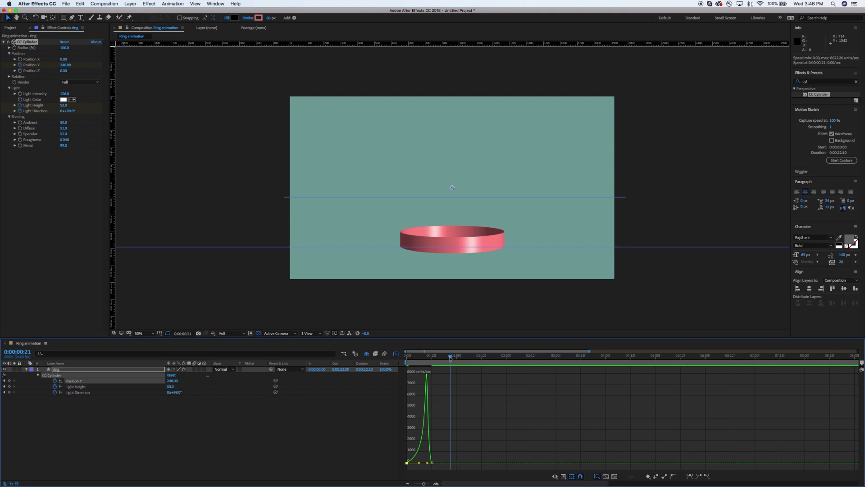
pyautogui.moveTo(450, 358); pyautogui.dragTo(407, 357)
pyautogui.press('space')
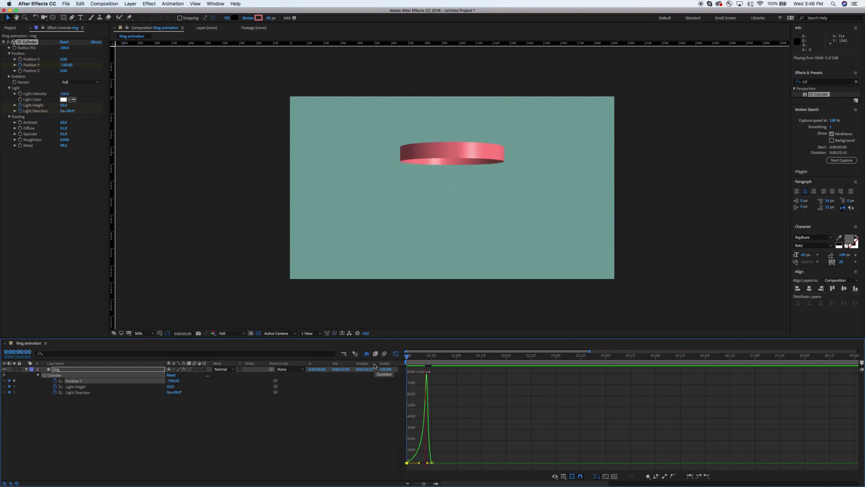
pyautogui.press('space')
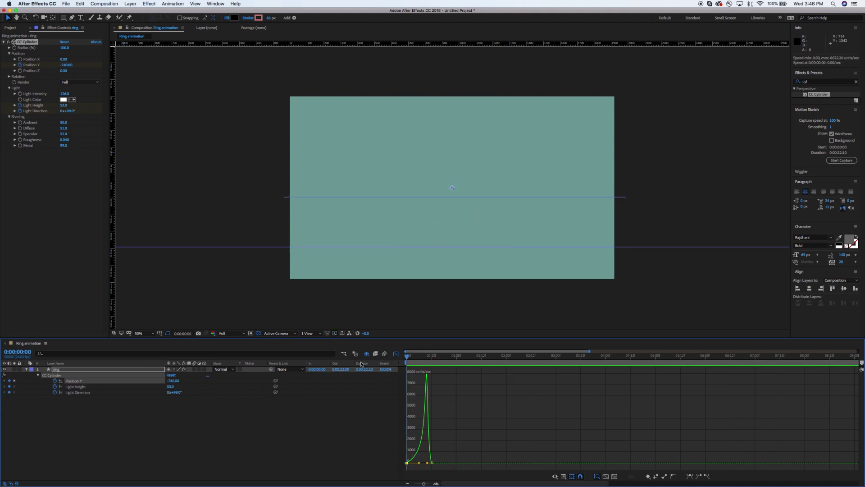
pyautogui.press('space')
pyautogui.click(461, 359)
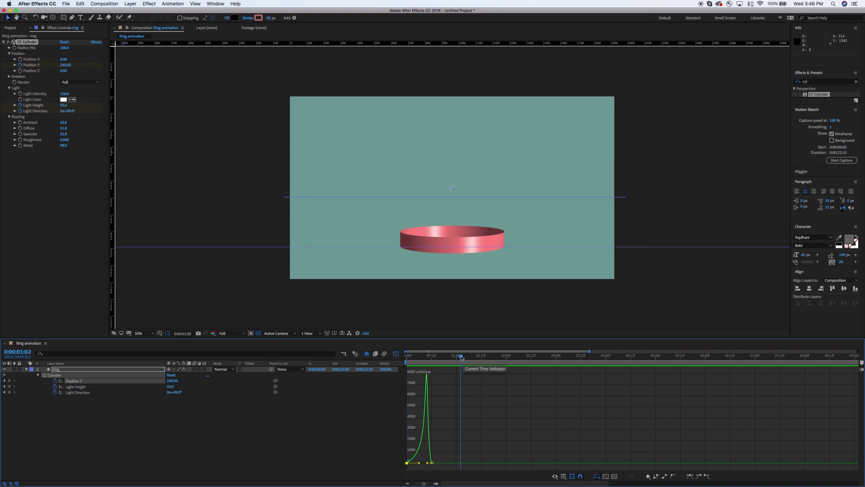
pyautogui.press('Home')
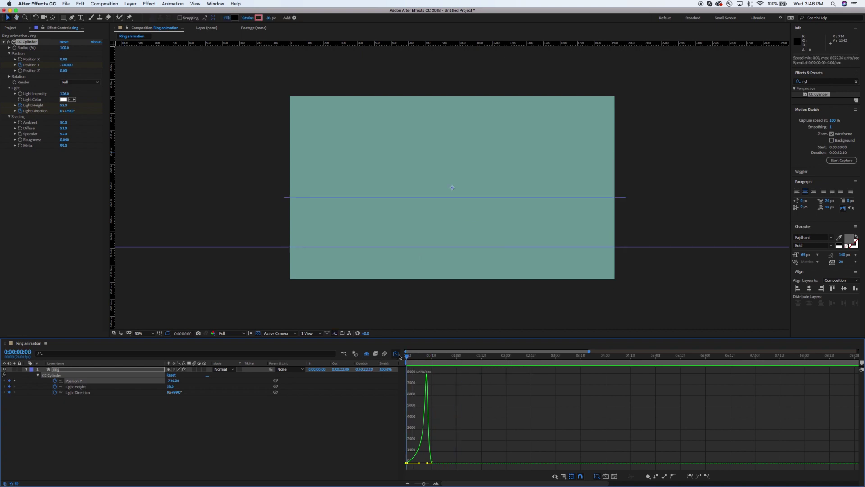
pyautogui.click(397, 354)
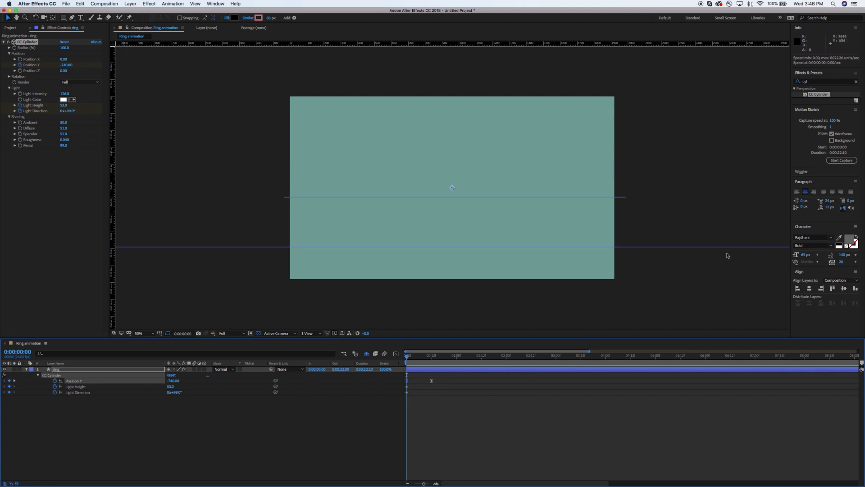
# - Expand the ring's Contents > Shape 1 > Stroke 1 and open its Color swatch
pyautogui.moveTo(407, 356); pyautogui.dragTo(432, 357)
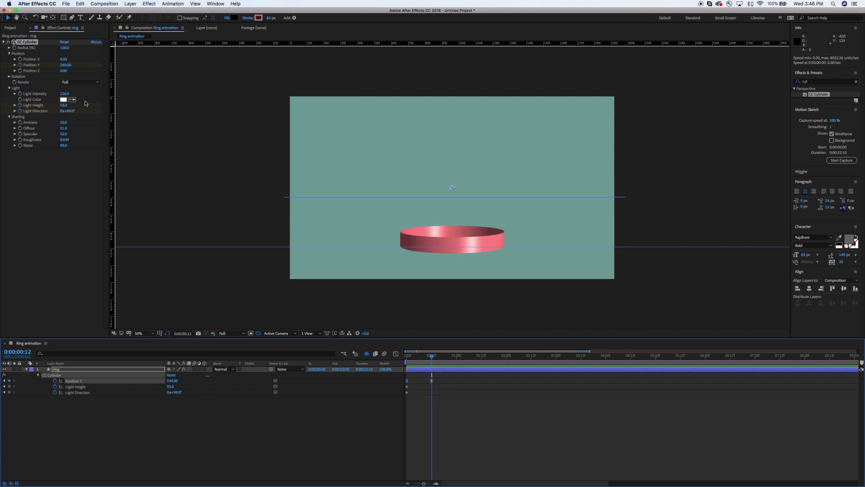
pyautogui.click(37, 375)
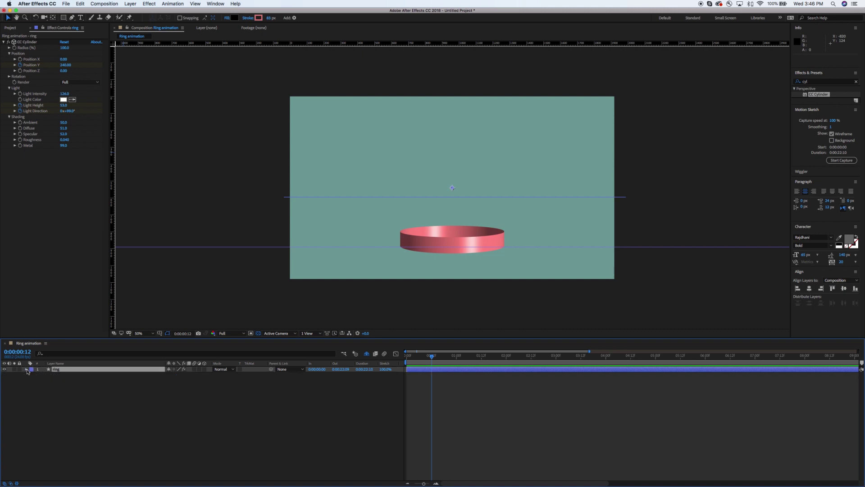
pyautogui.click(32, 381)
pyautogui.click(32, 375)
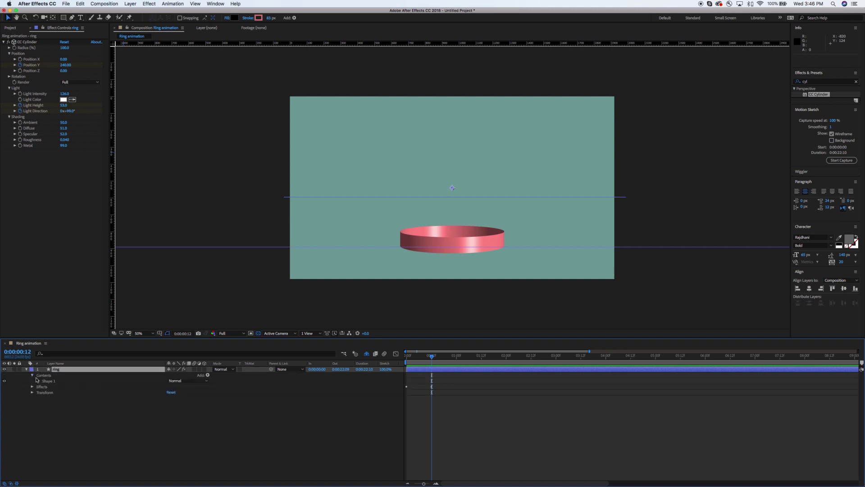
pyautogui.click(51, 382)
pyautogui.click(38, 381)
pyautogui.click(54, 392)
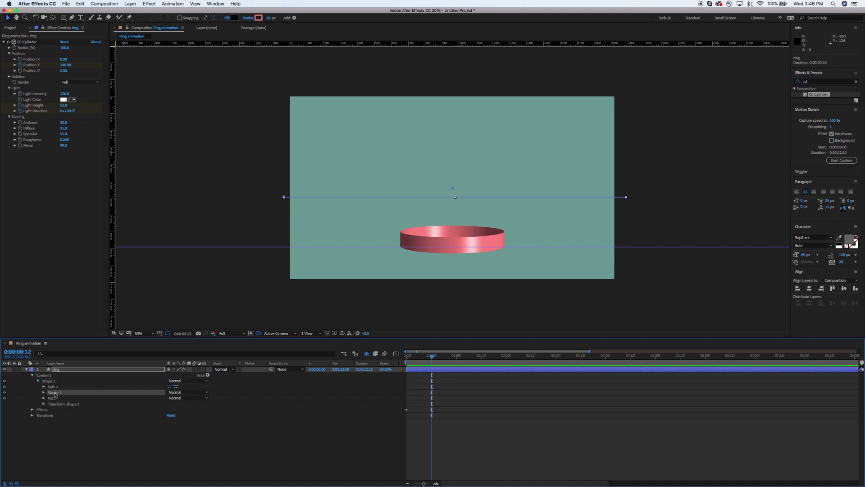
pyautogui.click(44, 392)
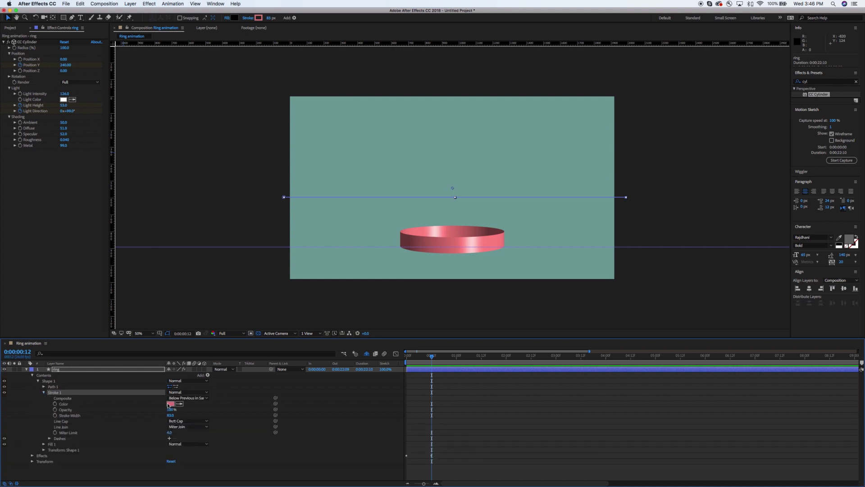
pyautogui.click(170, 404)
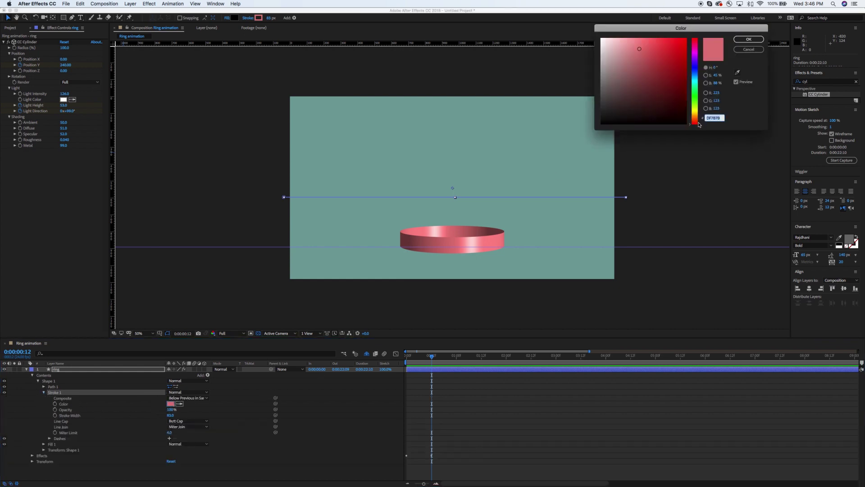
# - Change the ring's stroke from salmon pink to golden yellow and confirm it
pyautogui.moveTo(699, 124); pyautogui.dragTo(659, 59)
pyautogui.click(748, 39)
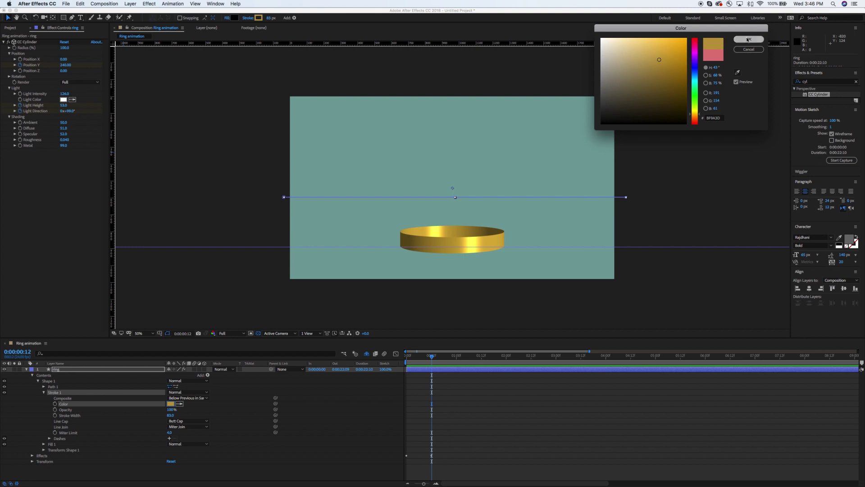
pyautogui.click(432, 357)
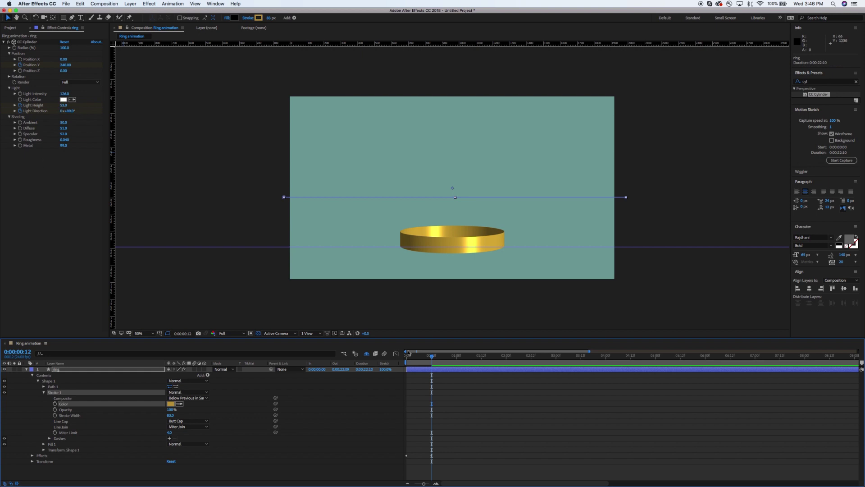
# - Raise the CC Cylinder Metal shading to 64 and preview the ring from the start
pyautogui.moveTo(431, 357)
pyautogui.mouseDown()
pyautogui.moveTo(387, 358)
pyautogui.moveTo(425, 357)
pyautogui.mouseUp()
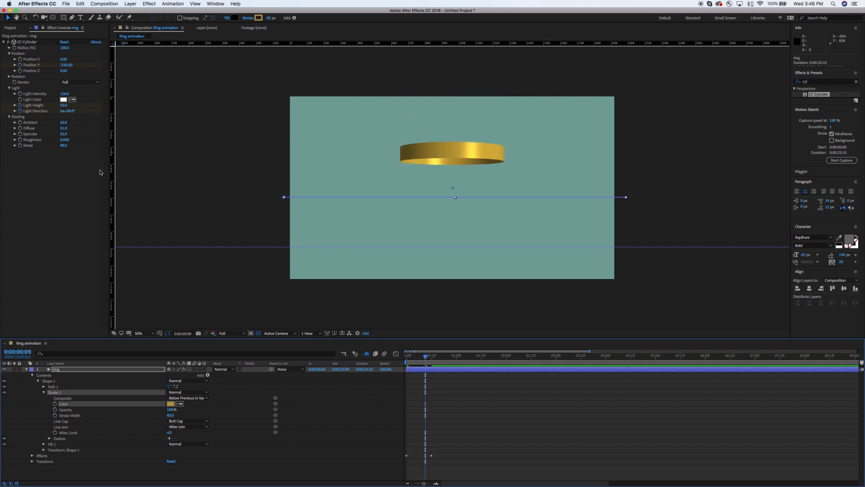
pyautogui.moveTo(65, 147)
pyautogui.mouseDown()
pyautogui.moveTo(53, 146)
pyautogui.moveTo(95, 146)
pyautogui.moveTo(55, 140)
pyautogui.moveTo(78, 139)
pyautogui.moveTo(61, 129)
pyautogui.mouseUp()
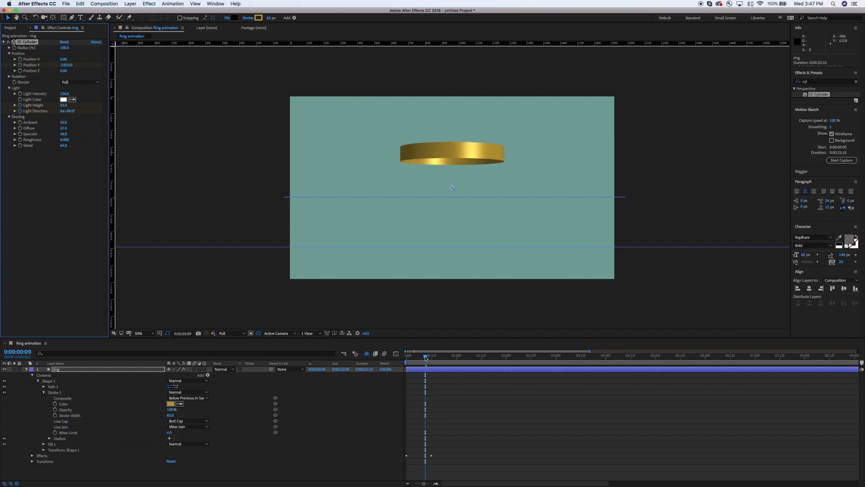
pyautogui.moveTo(425, 358); pyautogui.dragTo(396, 358)
pyautogui.press('space')
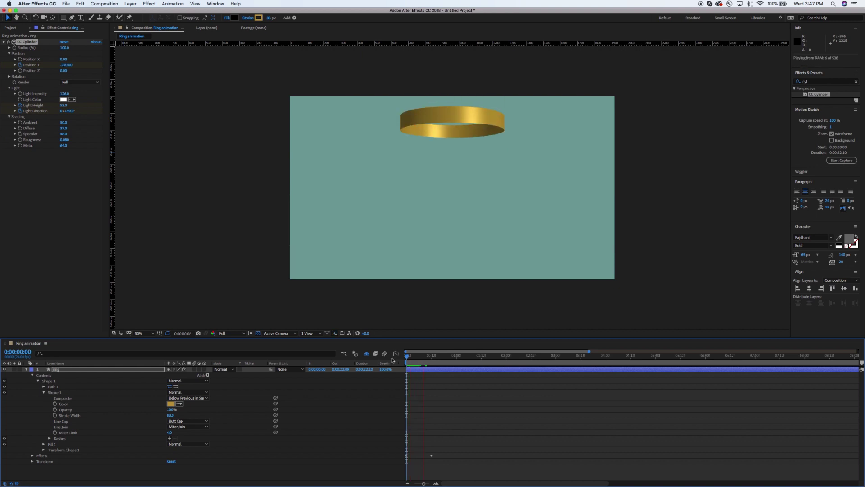
# - At frame 12, show only the ring's animated Position Y, Light Height and Light Direction with U
pyautogui.press('space')
pyautogui.press('space')
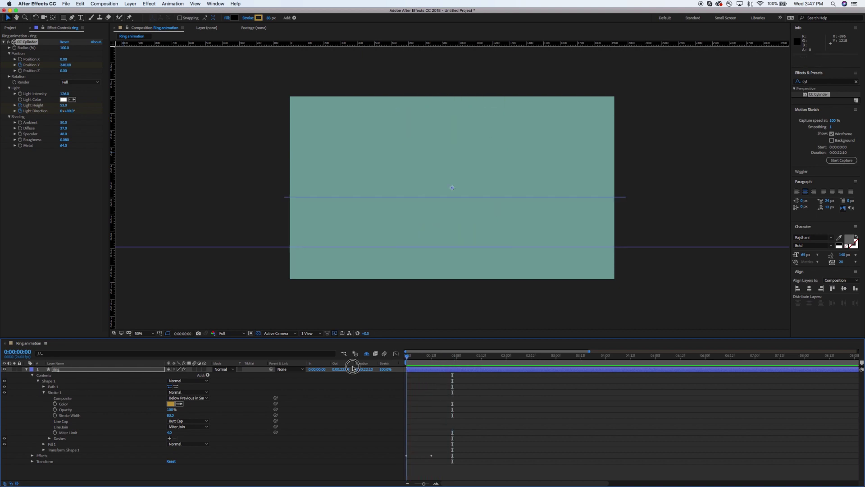
pyautogui.press('space')
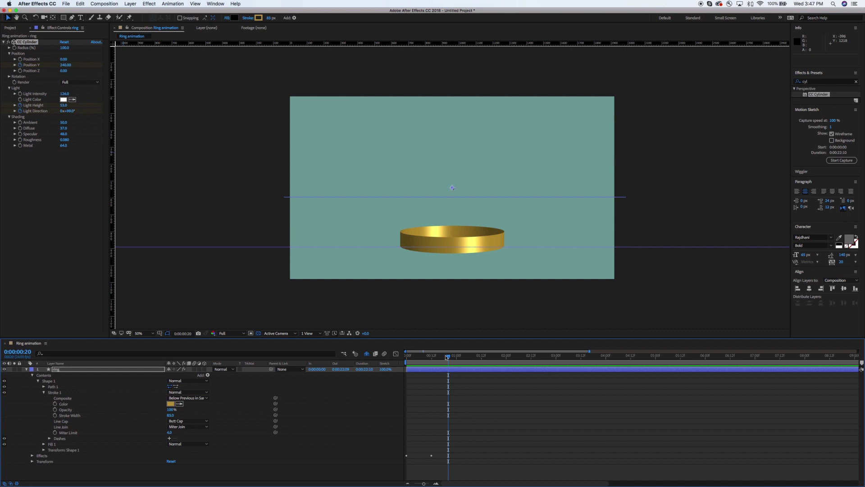
pyautogui.moveTo(446, 357); pyautogui.dragTo(431, 369)
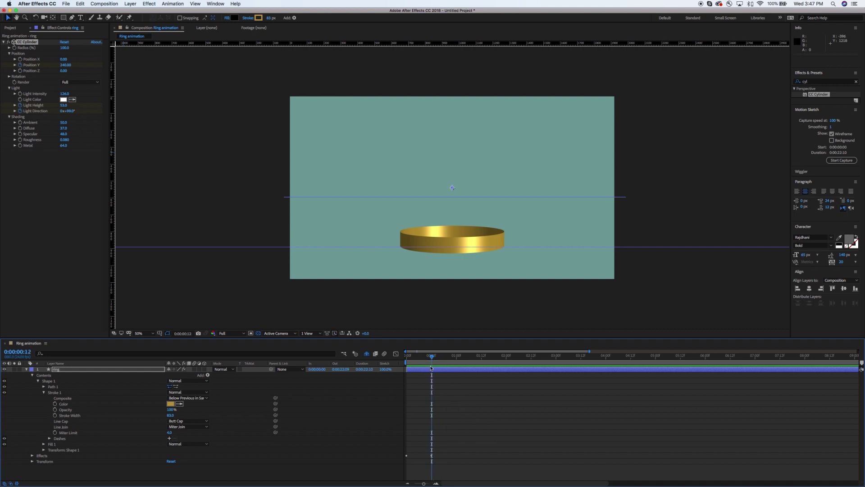
pyautogui.click(66, 369)
pyautogui.press('u')
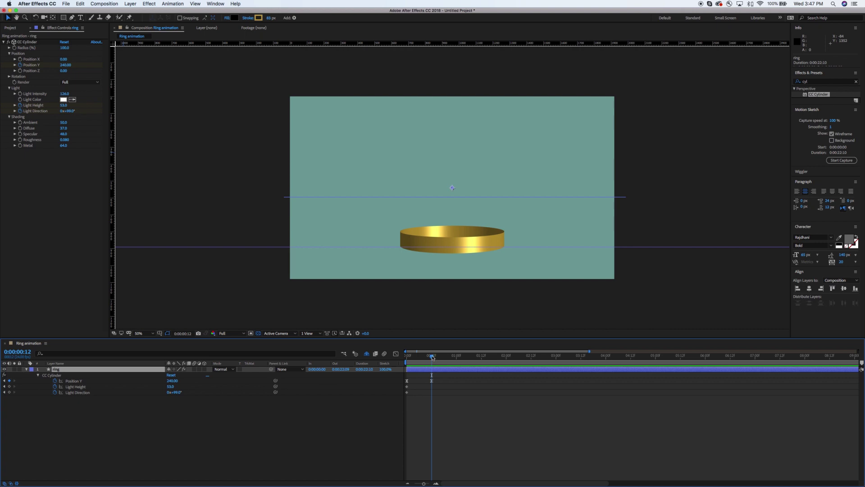
pyautogui.moveTo(432, 357)
pyautogui.mouseDown()
pyautogui.moveTo(411, 357)
pyautogui.moveTo(430, 358)
pyautogui.mouseUp()
# - Keyframe Light Height and Light Direction at frame 12, then change them to 17 and 100° later
pyautogui.click(9, 386)
pyautogui.click(10, 392)
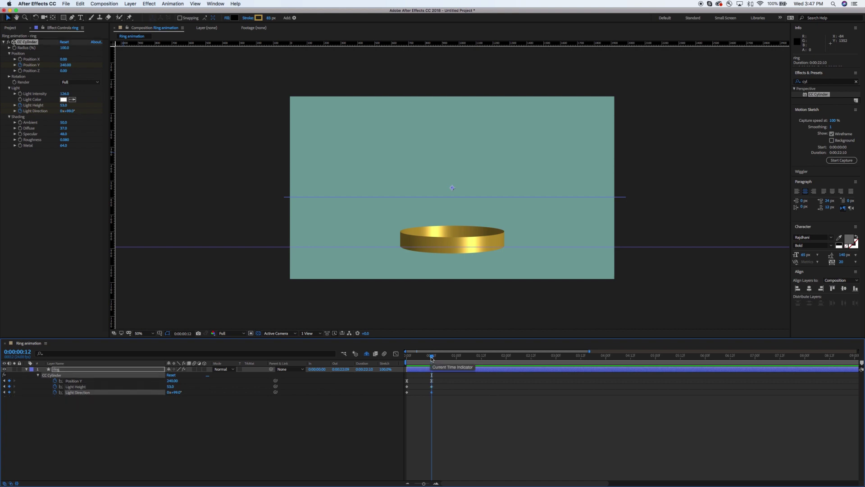
pyautogui.moveTo(431, 356); pyautogui.dragTo(455, 363)
pyautogui.moveTo(179, 393)
pyautogui.mouseDown()
pyautogui.moveTo(195, 392)
pyautogui.moveTo(168, 388)
pyautogui.mouseUp()
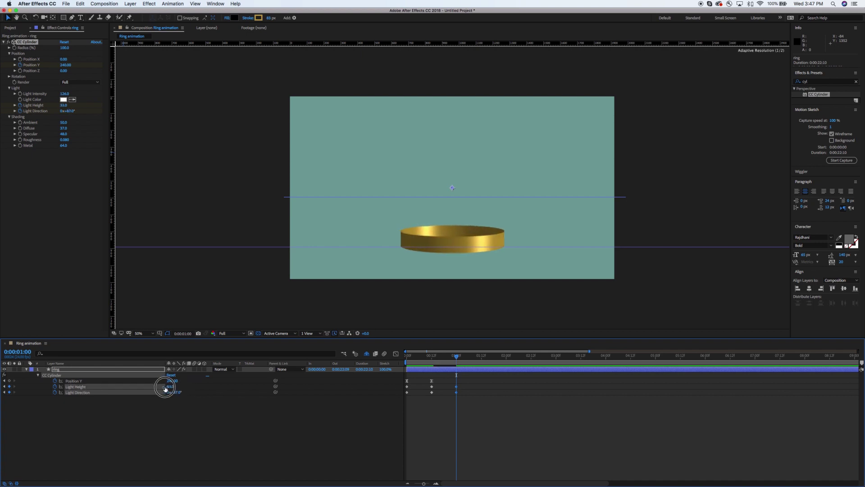
pyautogui.moveTo(166, 388); pyautogui.dragTo(160, 386)
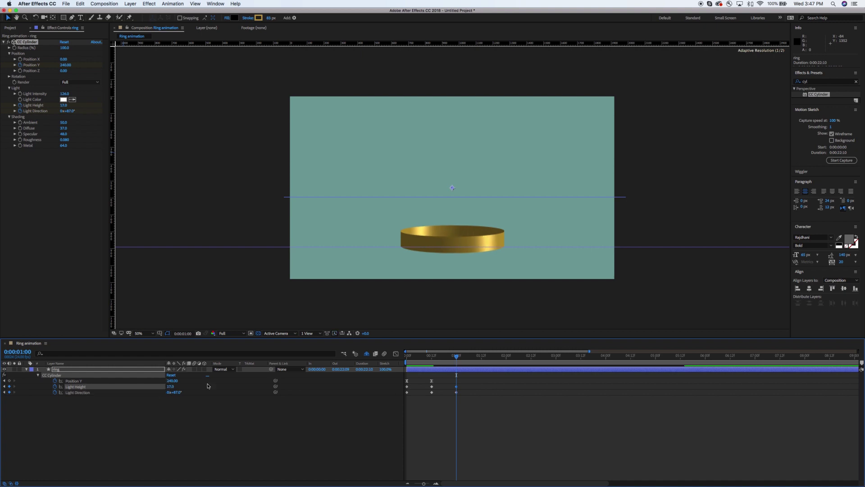
pyautogui.moveTo(456, 356)
pyautogui.mouseDown()
pyautogui.moveTo(411, 359)
pyautogui.moveTo(456, 359)
pyautogui.mouseUp()
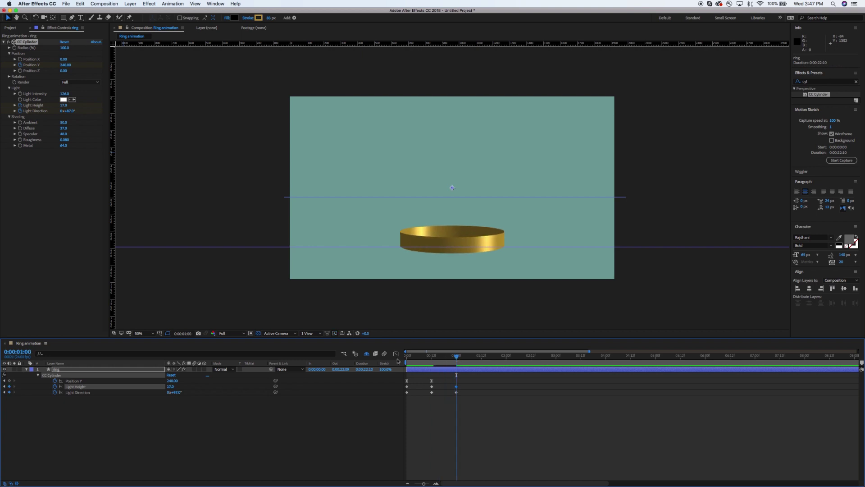
pyautogui.moveTo(175, 393); pyautogui.dragTo(179, 392)
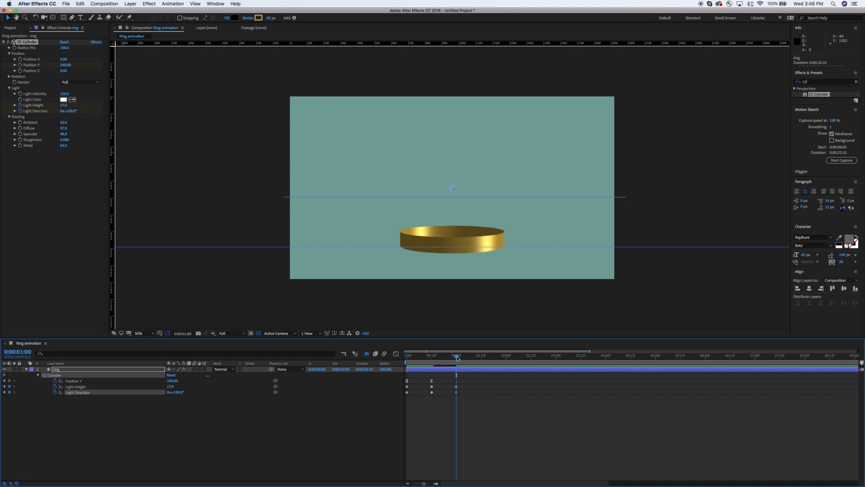
pyautogui.moveTo(457, 358)
pyautogui.mouseDown()
pyautogui.moveTo(411, 359)
pyautogui.moveTo(456, 359)
pyautogui.moveTo(402, 401)
pyautogui.mouseUp()
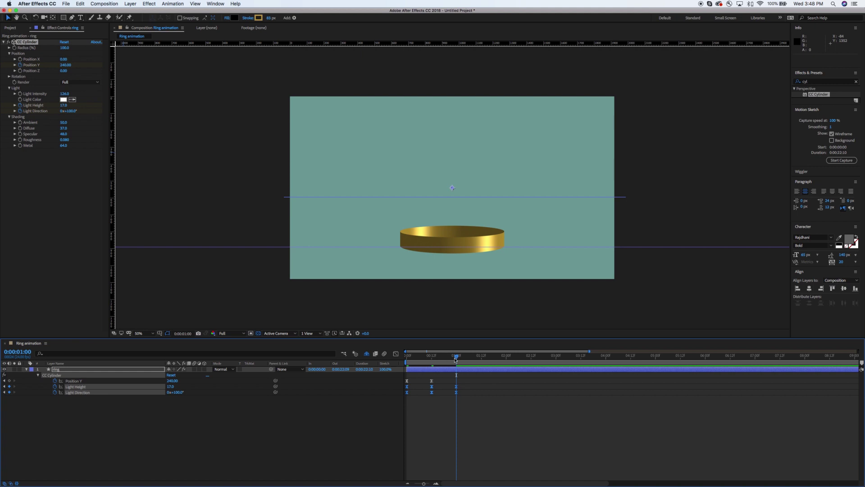
# - End the work area at two seconds and preview the animation
pyautogui.moveTo(454, 358); pyautogui.dragTo(504, 366)
pyautogui.press('n')
pyautogui.press('space')
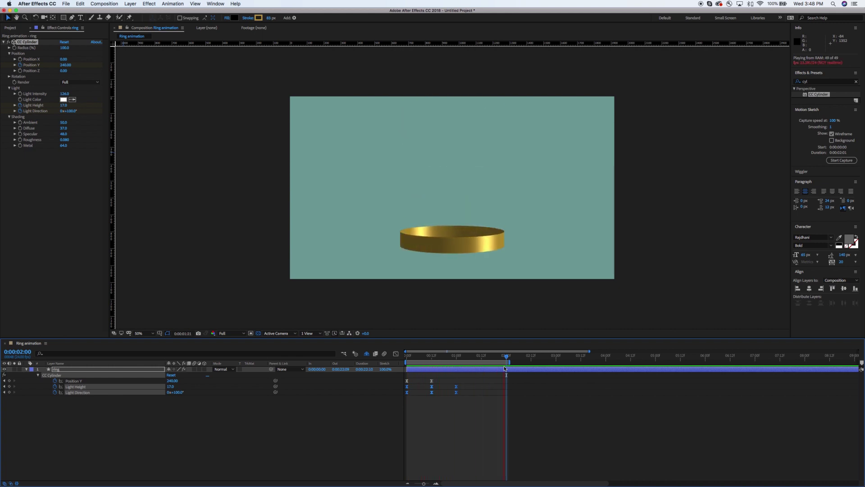
pyautogui.press('space')
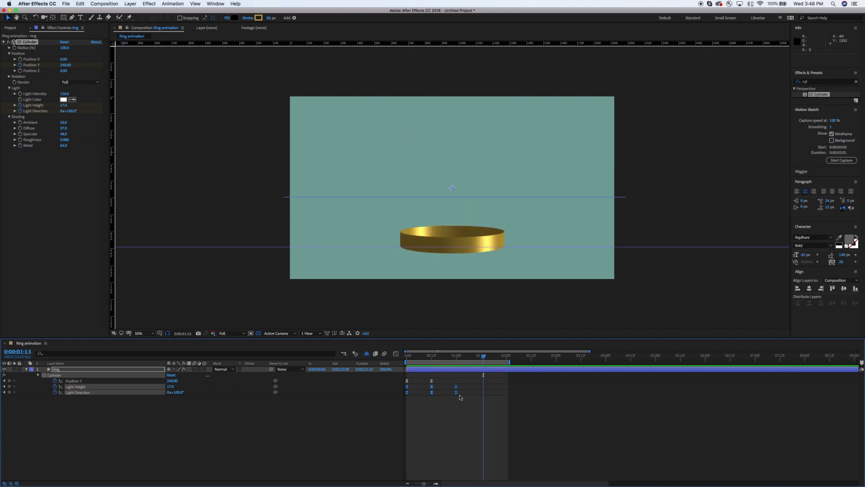
# - Set CC Cylinder Position Y to 330 at frame 12 and move the lower guide to match
pyautogui.moveTo(487, 357); pyautogui.dragTo(433, 367)
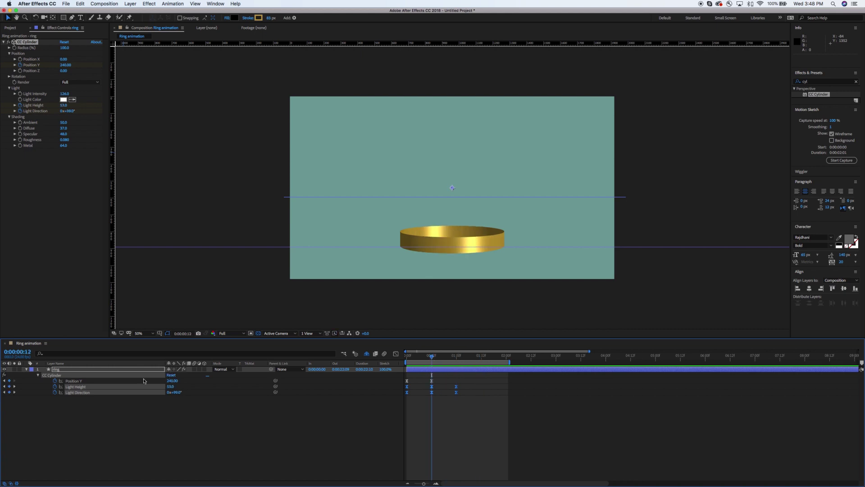
pyautogui.click(67, 65)
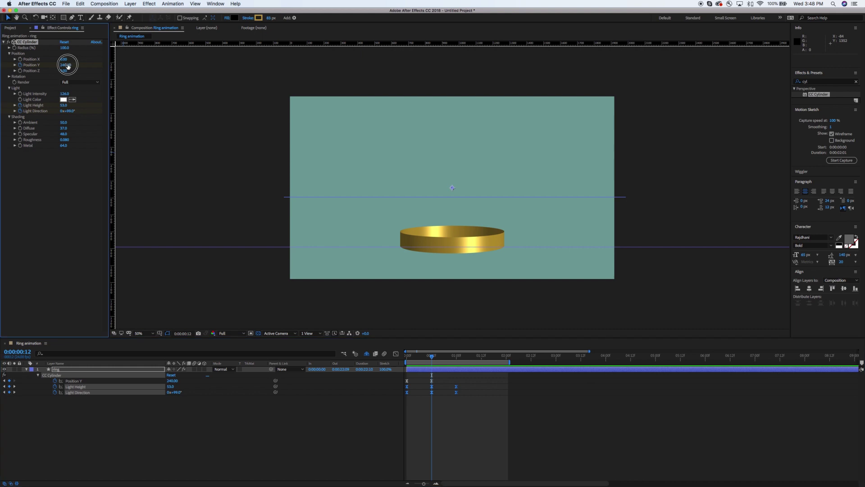
pyautogui.moveTo(68, 66); pyautogui.dragTo(70, 66)
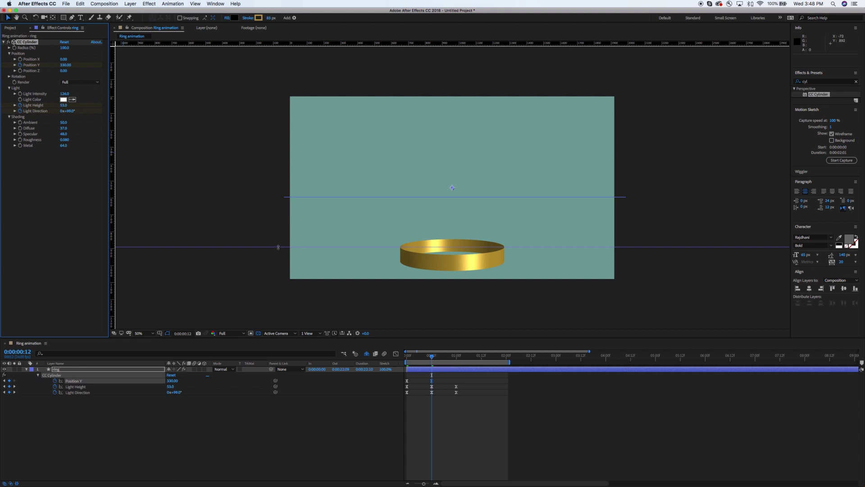
pyautogui.moveTo(278, 246); pyautogui.dragTo(274, 261)
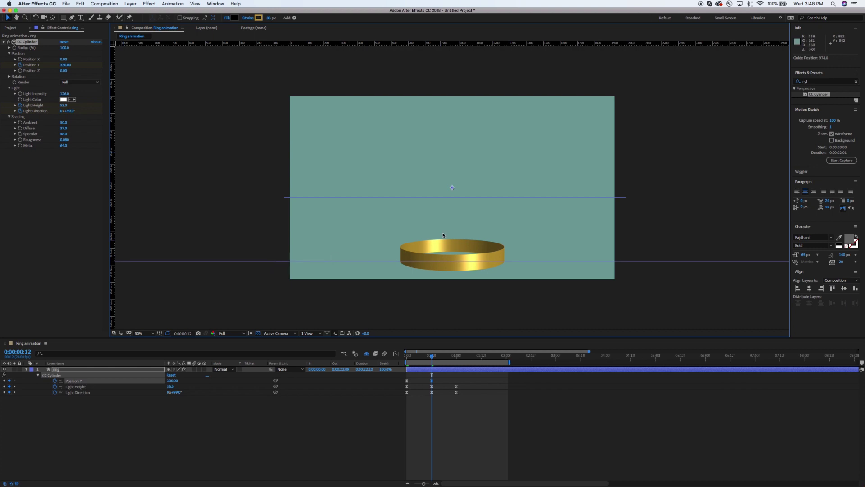
# - Preview the drop, then collapse and select the ring layer at frame 16
pyautogui.press('space')
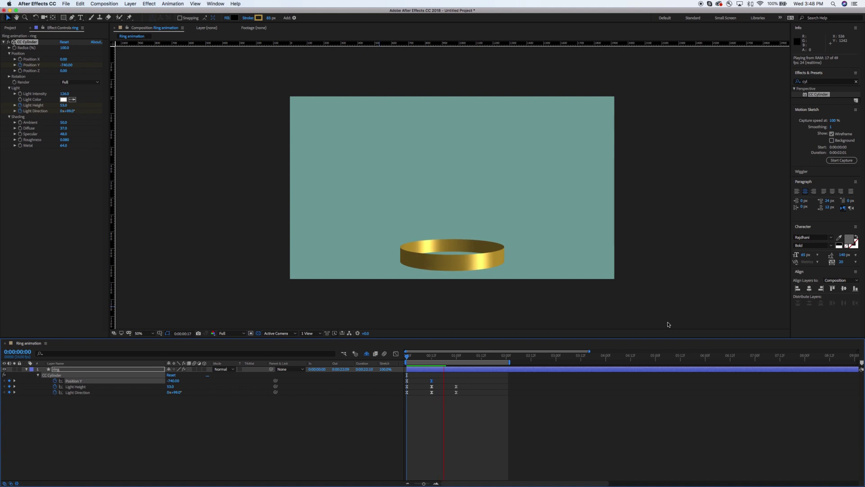
pyautogui.press('space')
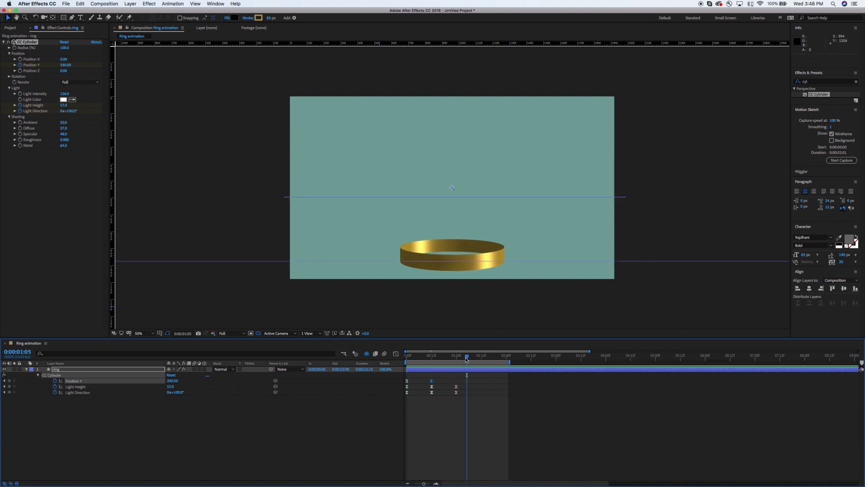
pyautogui.moveTo(466, 359); pyautogui.dragTo(440, 359)
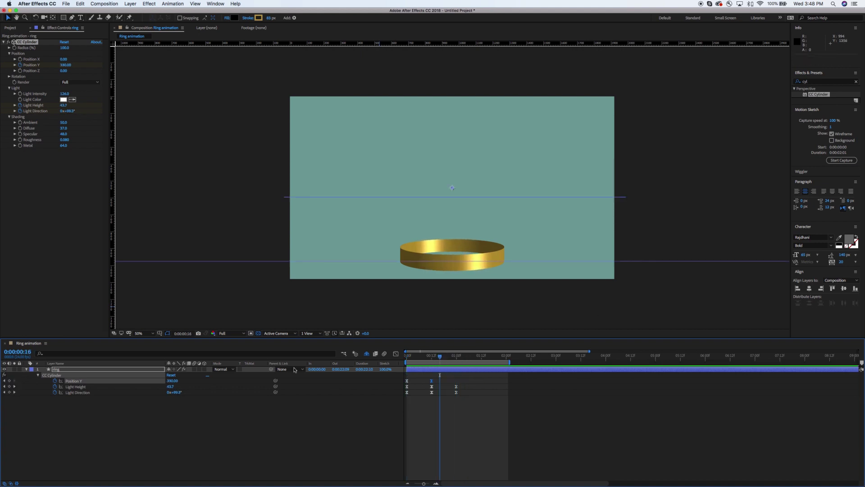
pyautogui.click(26, 369)
pyautogui.click(130, 368)
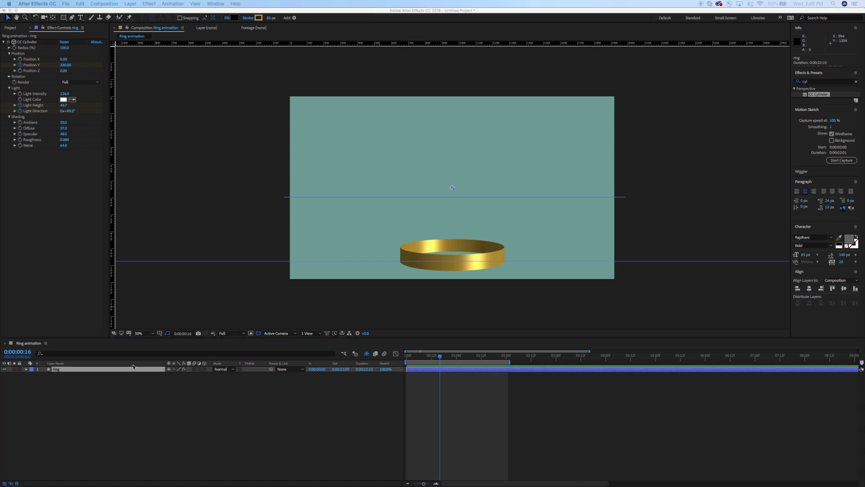
# - Pre-compose the ring layer into 'Ring_drop' and preview the nested drop
pyautogui.press('super+shift+c')
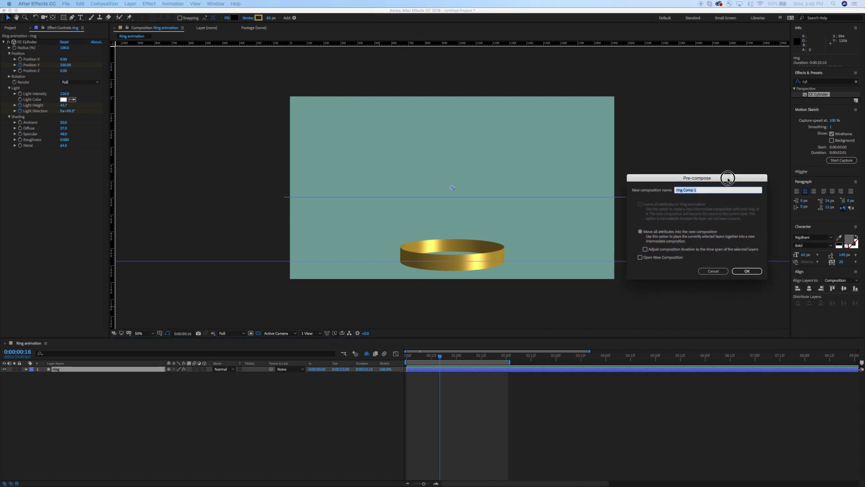
pyautogui.write('Ring_drop')
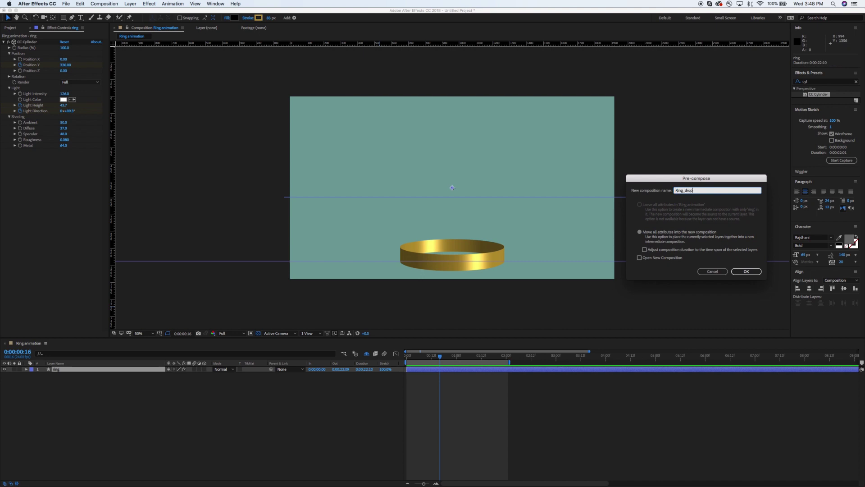
pyautogui.press('Return')
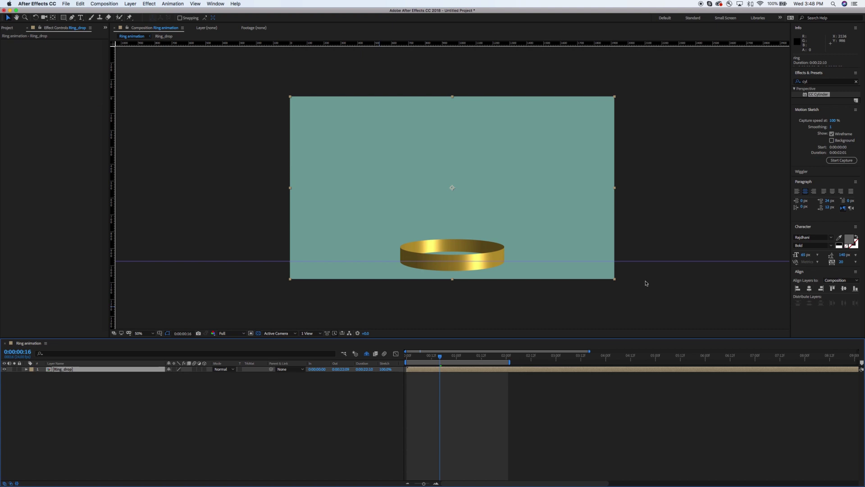
pyautogui.press('space')
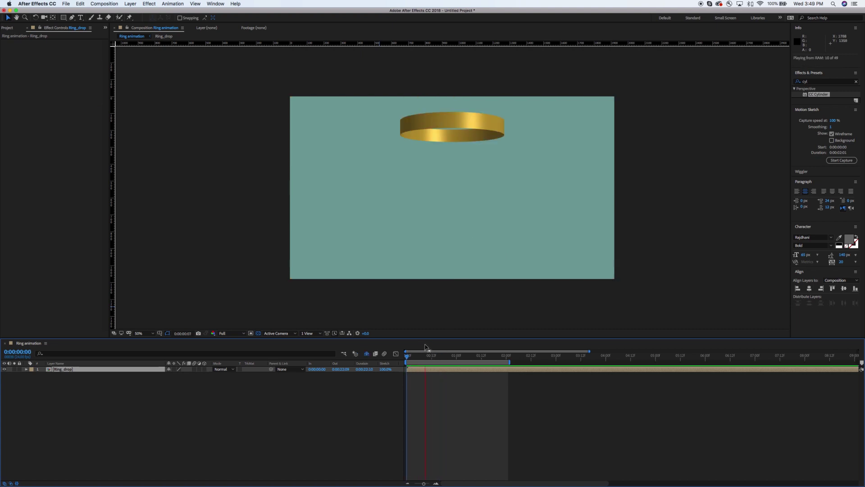
pyautogui.press('space')
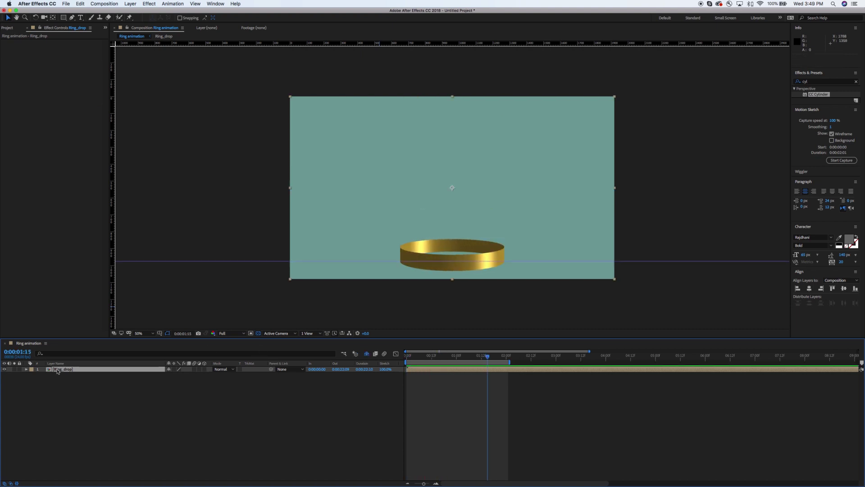
# - At frame 12, zoom the viewer to 100%, centre the ring and show Ring_drop's Rotation
pyautogui.moveTo(488, 358)
pyautogui.mouseDown()
pyautogui.moveTo(390, 361)
pyautogui.moveTo(432, 363)
pyautogui.mouseUp()
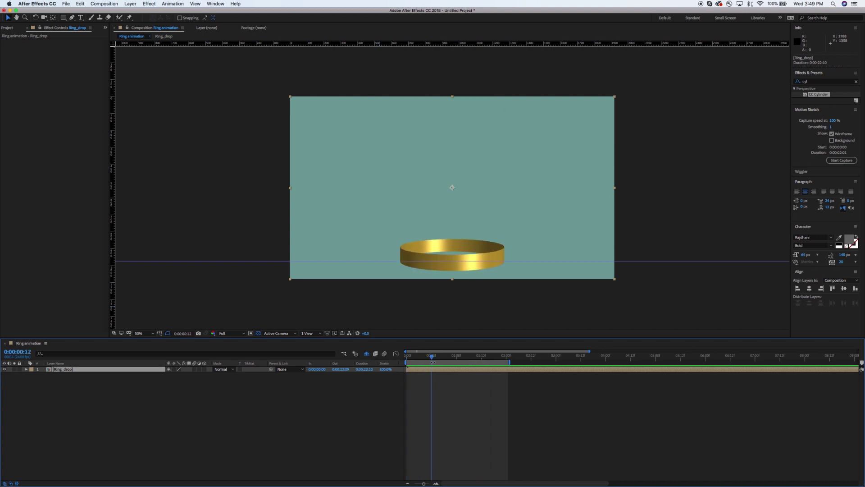
pyautogui.press('/')
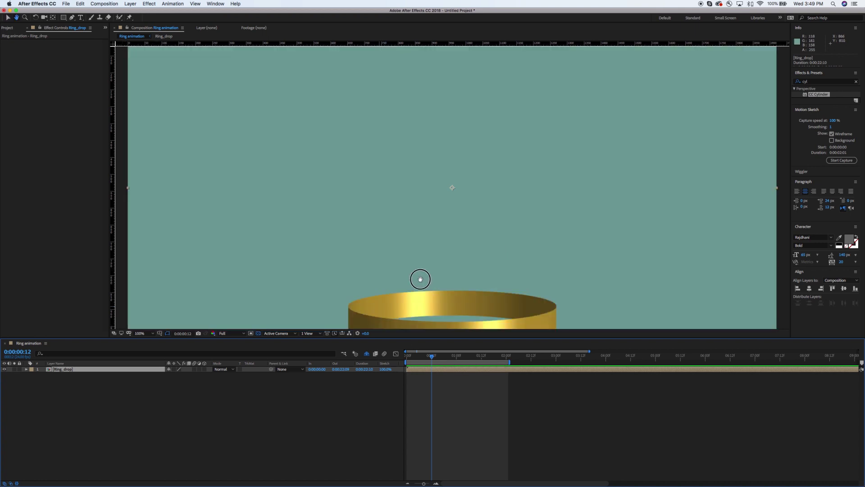
pyautogui.moveTo(419, 280); pyautogui.dragTo(429, 158)
pyautogui.press('v')
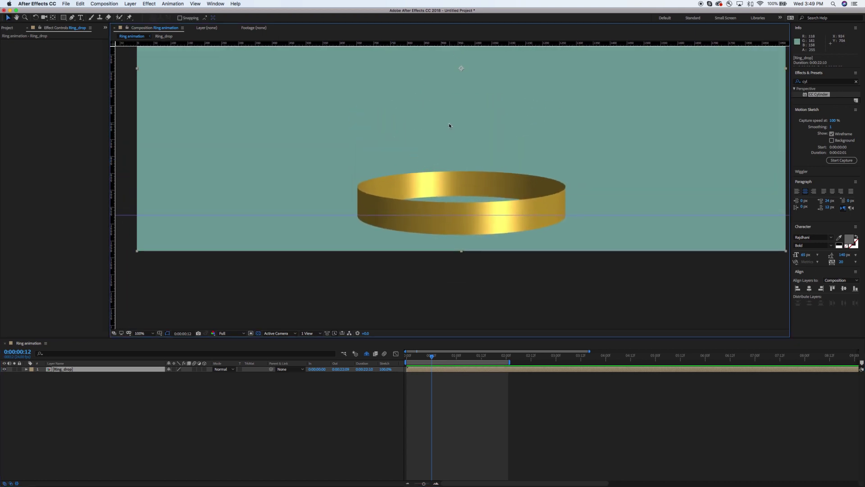
pyautogui.click(97, 370)
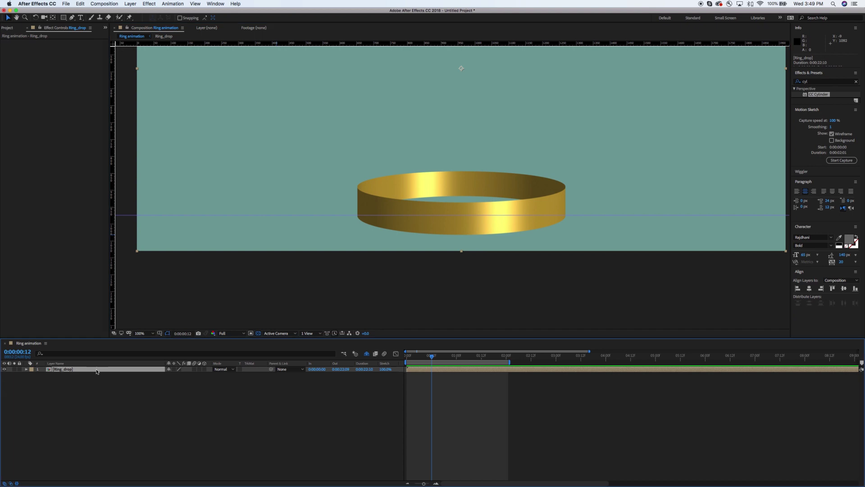
pyautogui.press('r')
# - Add a 0° Rotation keyframe on Ring_drop at landing frame 12
pyautogui.click(43, 376)
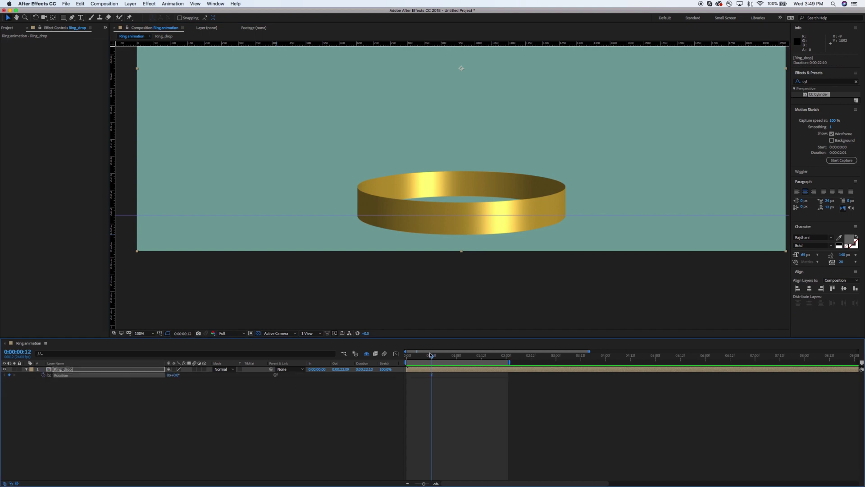
pyautogui.press('super+z')
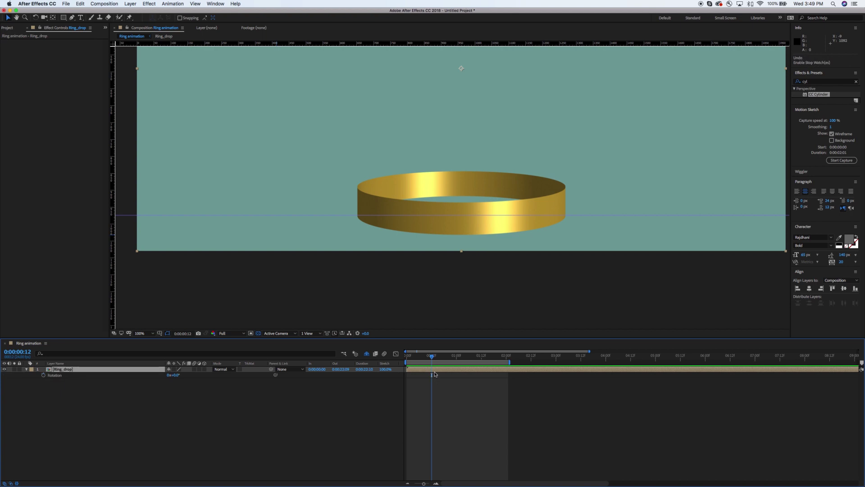
pyautogui.press('pageup')
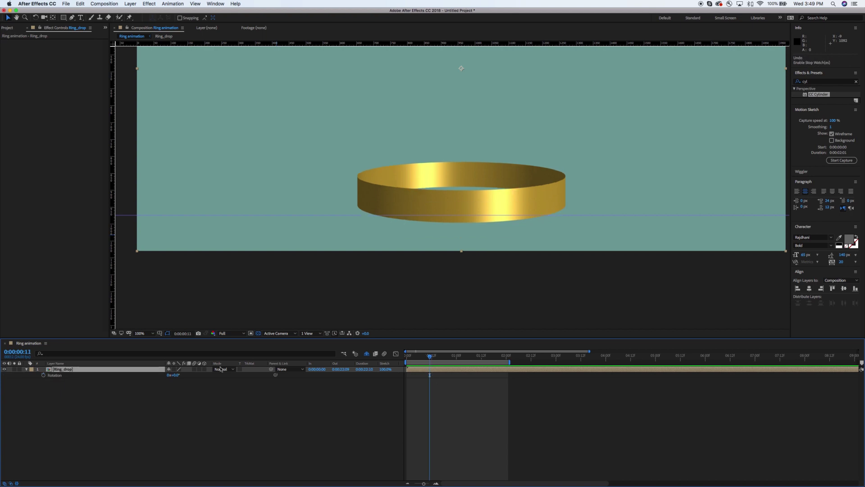
pyautogui.hotkey('alt', 'shift', 'r')
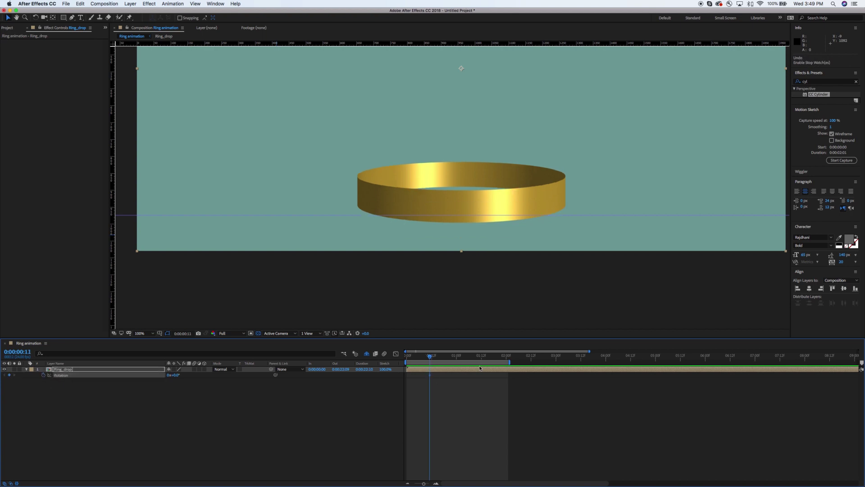
pyautogui.press('pagedown')
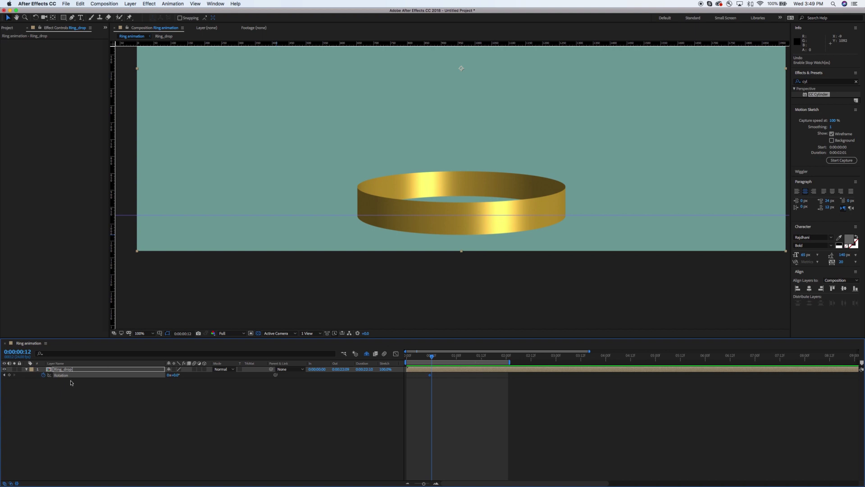
pyautogui.click(9, 376)
# - Move the ring's anchor point down to its base with the Pan Behind tool
pyautogui.click(53, 17)
pyautogui.moveTo(461, 69); pyautogui.dragTo(461, 235)
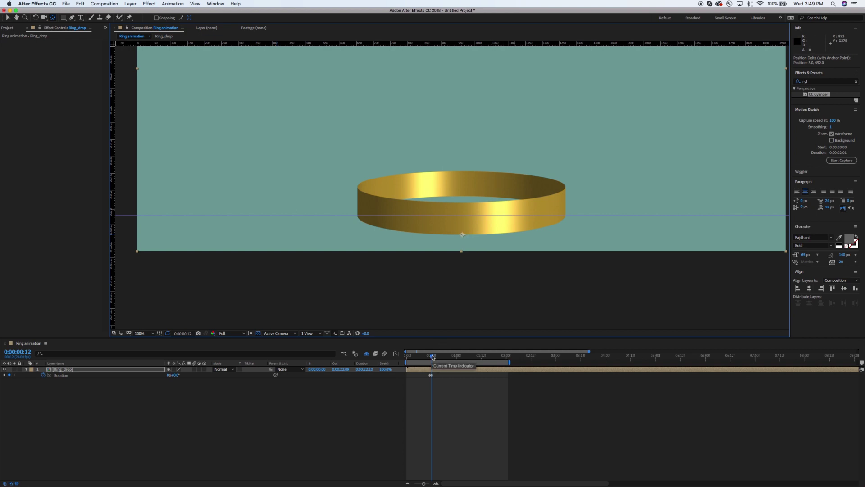
pyautogui.press('space')
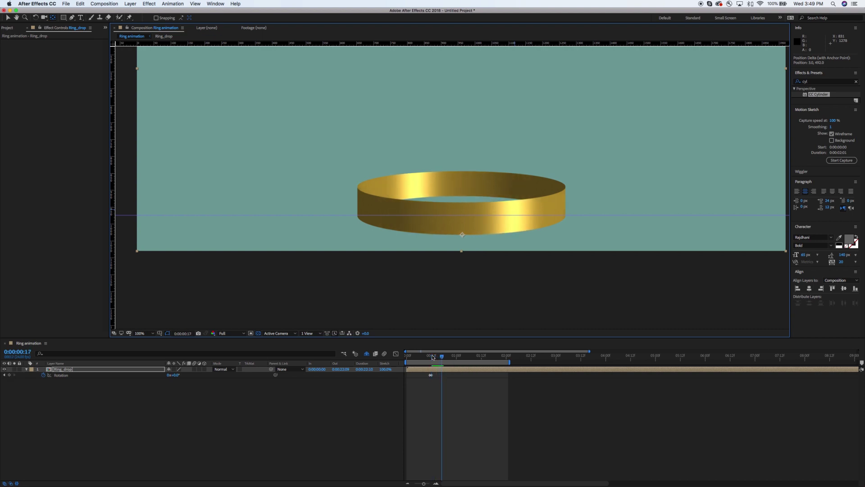
# - Tilt the ring to 4° Rotation at frame 17
pyautogui.click(179, 376)
pyautogui.moveTo(179, 377); pyautogui.dragTo(180, 377)
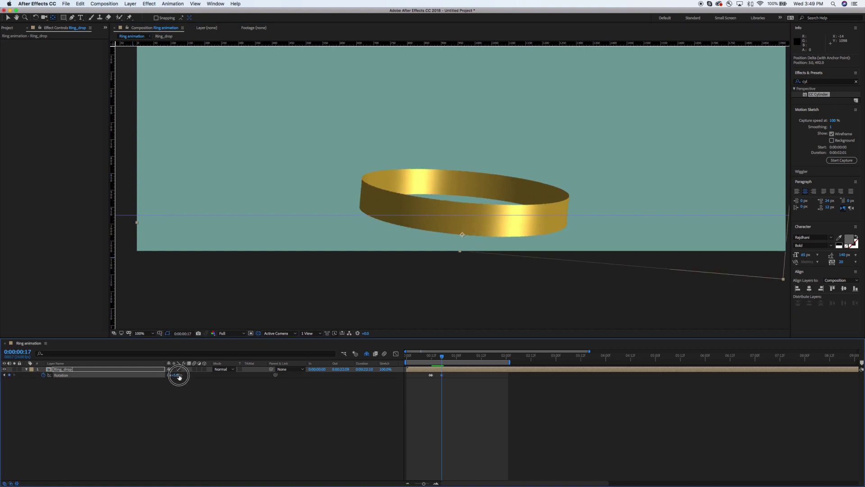
pyautogui.click(179, 376)
pyautogui.press('Down')
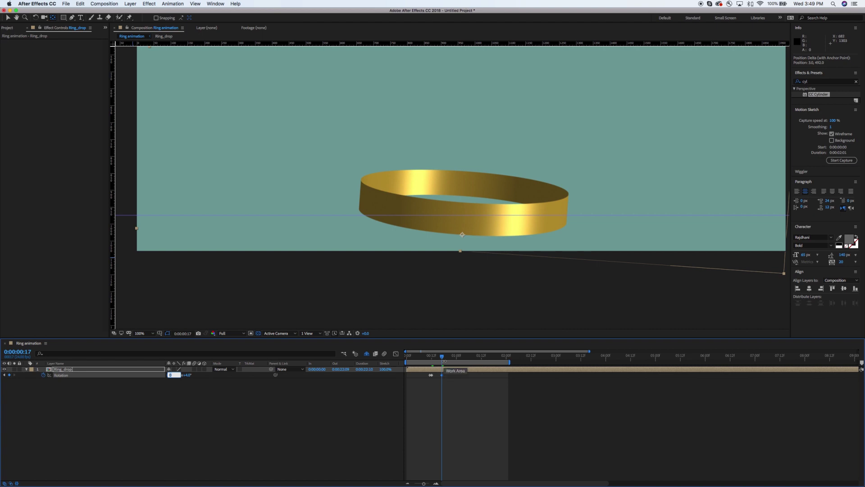
pyautogui.click(486, 399)
pyautogui.press('space')
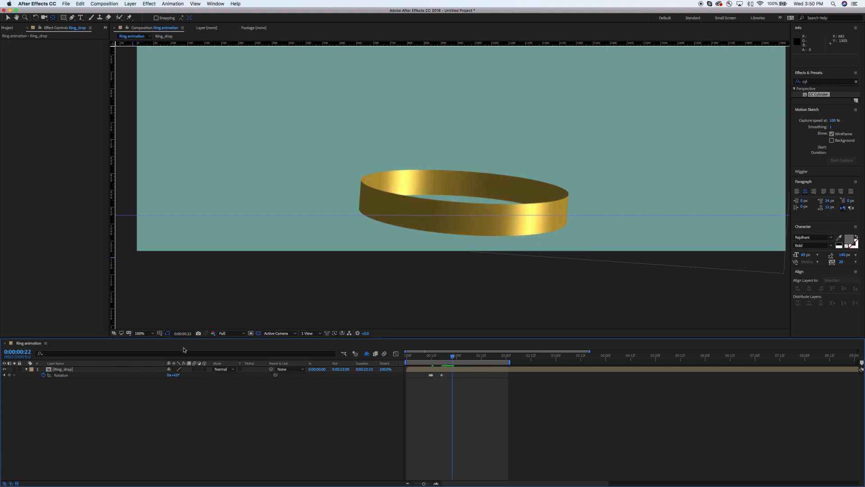
# - Set Rotation to -4° at frame 22
pyautogui.click(174, 375)
pyautogui.write('-4')
pyautogui.press('Tab')
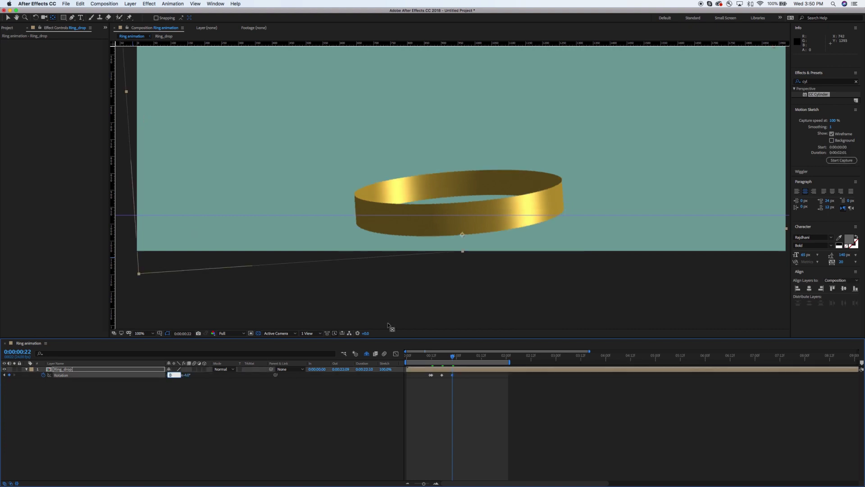
pyautogui.press('Return')
pyautogui.moveTo(453, 356); pyautogui.dragTo(454, 357)
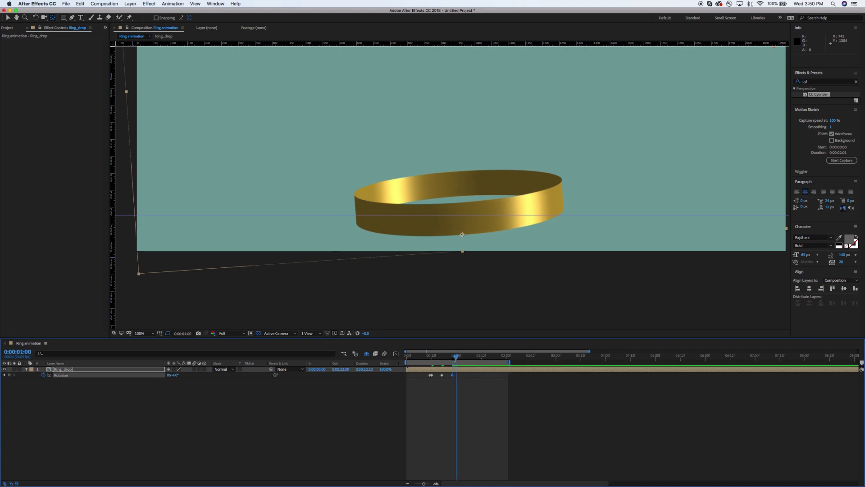
# - Key Rotation at +2° at 0:00:01:00 and -2° at 0:00:01:02
pyautogui.click(175, 375)
pyautogui.write('2')
pyautogui.press('Tab')
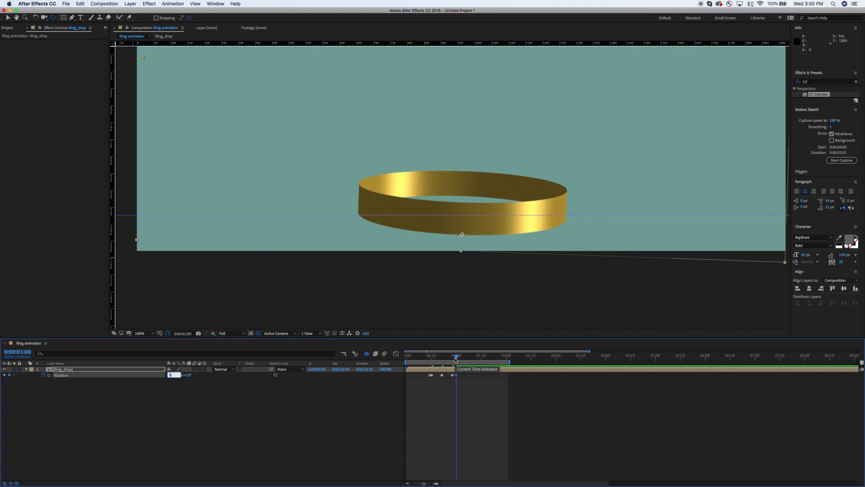
pyautogui.press('Return')
pyautogui.press('pagedown')
pyautogui.press('pagedown')
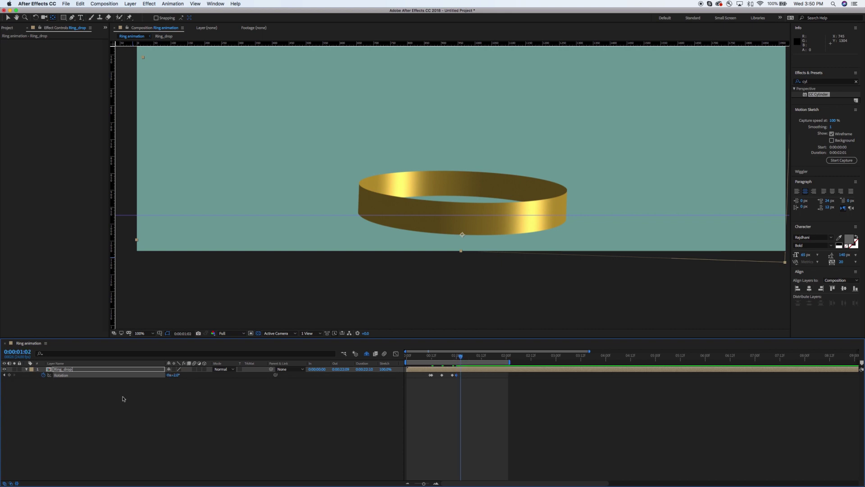
pyautogui.moveTo(175, 375)
pyautogui.mouseDown()
pyautogui.moveTo(209, 376)
pyautogui.moveTo(176, 376)
pyautogui.mouseUp()
pyautogui.click(177, 375)
pyautogui.write('-2')
pyautogui.press('Tab')
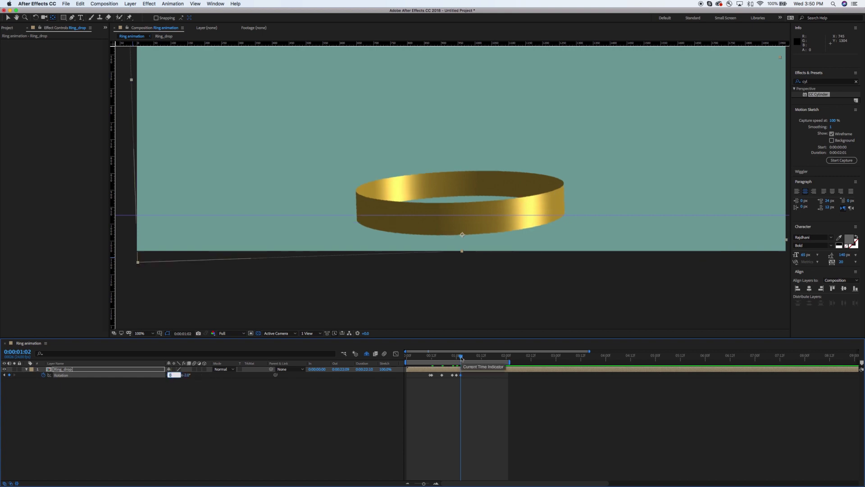
pyautogui.press('Return')
# - Settle Rotation back to 0° at 0:00:01:04
pyautogui.click(462, 357)
pyautogui.click(464, 357)
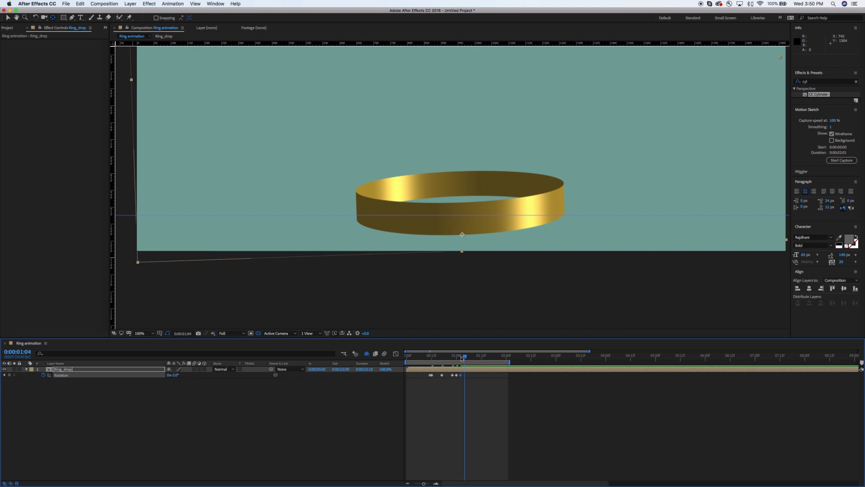
pyautogui.click(176, 375)
pyautogui.write('0')
pyautogui.press('Tab')
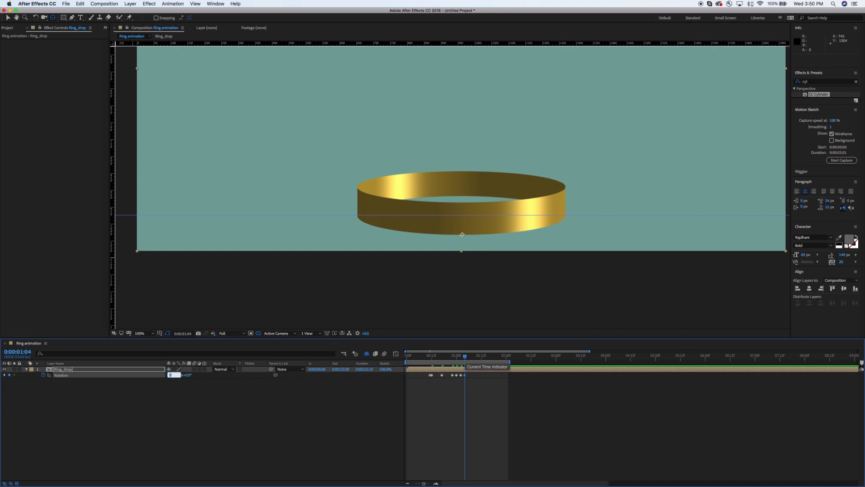
pyautogui.click(466, 387)
pyautogui.press(',')
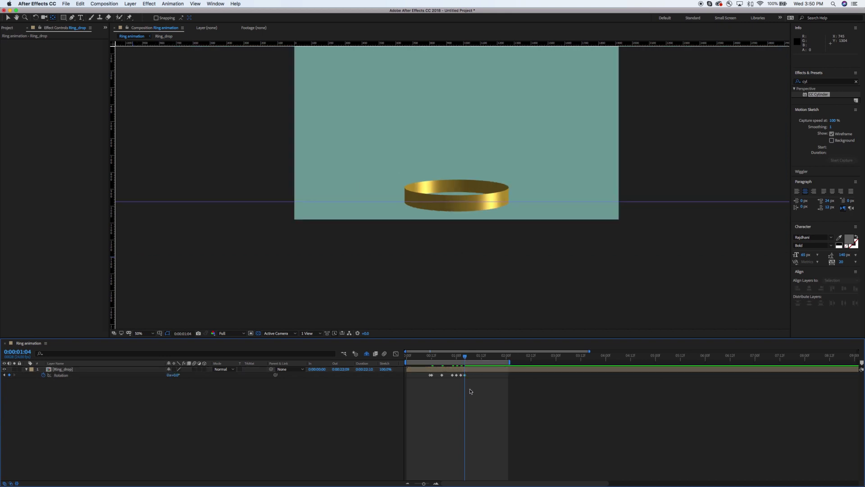
# - Preview the drop, then marquee-select all six Rotation keyframes
pyautogui.moveTo(658, 193); pyautogui.dragTo(658, 247)
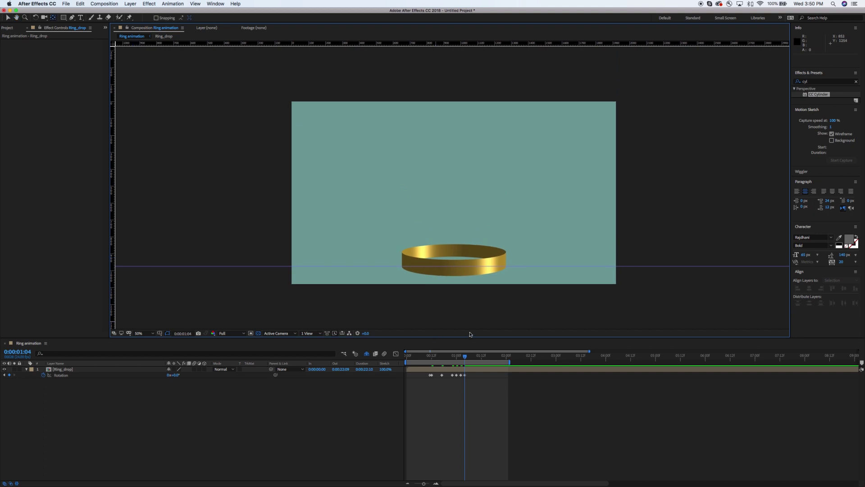
pyautogui.click(465, 356)
pyautogui.press('space')
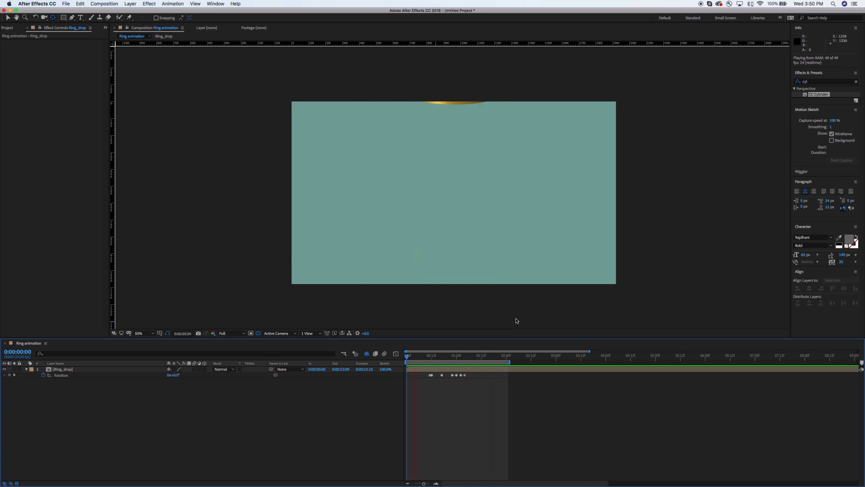
pyautogui.press('space')
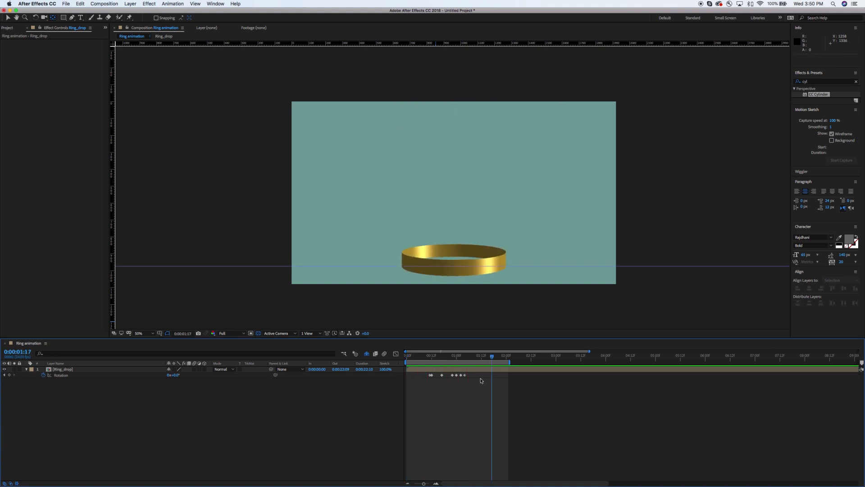
pyautogui.moveTo(474, 375); pyautogui.dragTo(443, 381)
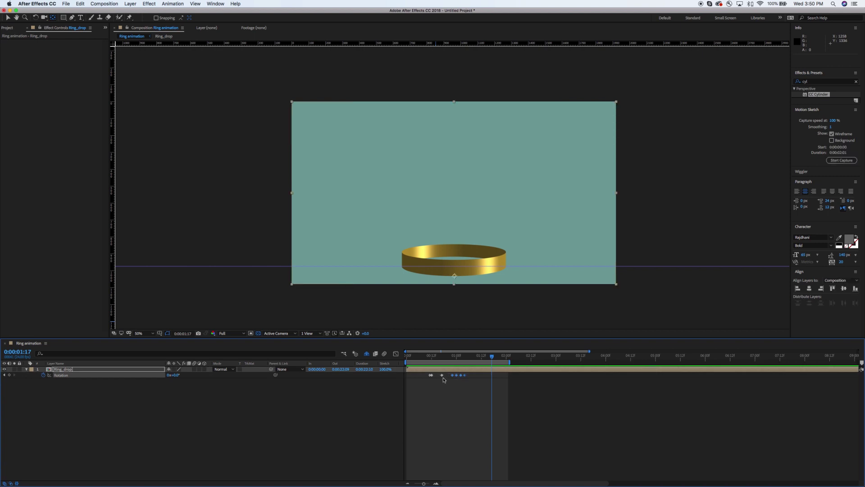
pyautogui.moveTo(484, 376); pyautogui.dragTo(419, 382)
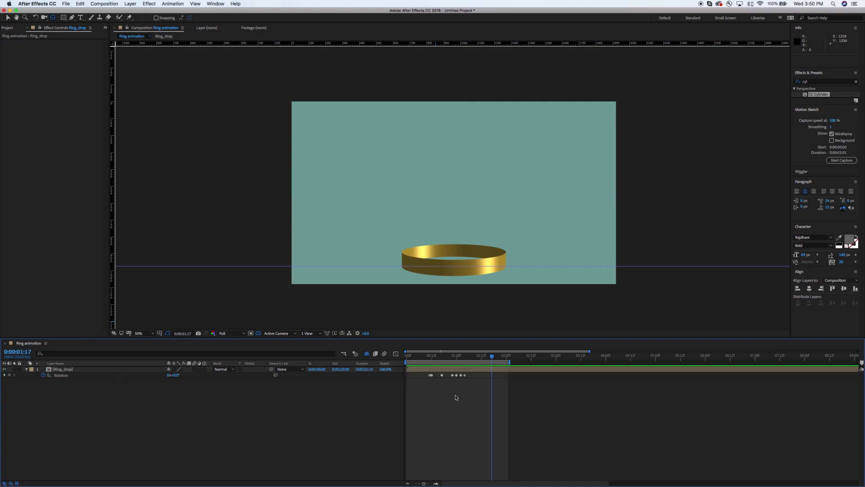
# - Apply Easy Ease (F9) to all six Rotation keyframes and preview
pyautogui.press('F9')
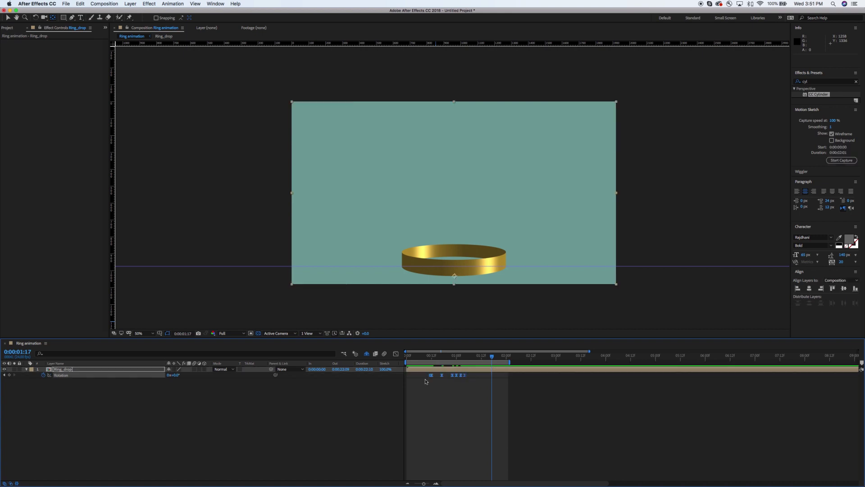
pyautogui.press('space')
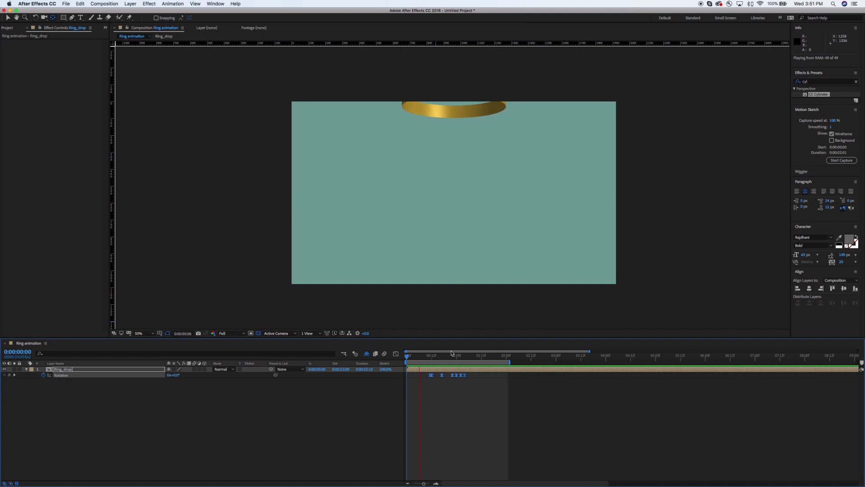
pyautogui.press('space')
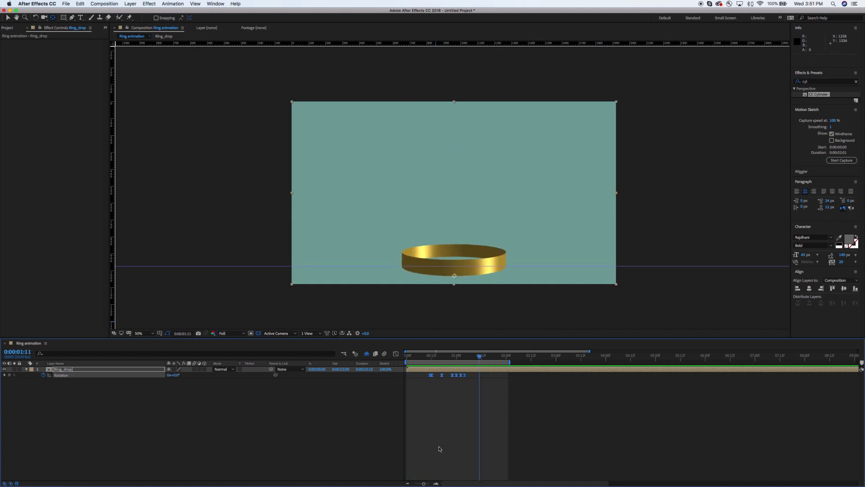
# - Zoom the timeline and trial-shift the later Rotation keyframes earlier, undoing the moves
pyautogui.moveTo(423, 484); pyautogui.dragTo(427, 484)
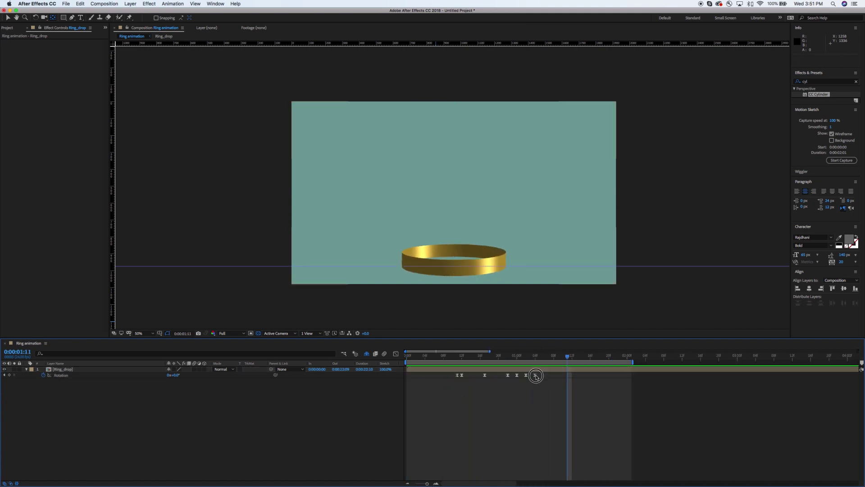
pyautogui.moveTo(546, 372); pyautogui.dragTo(461, 384)
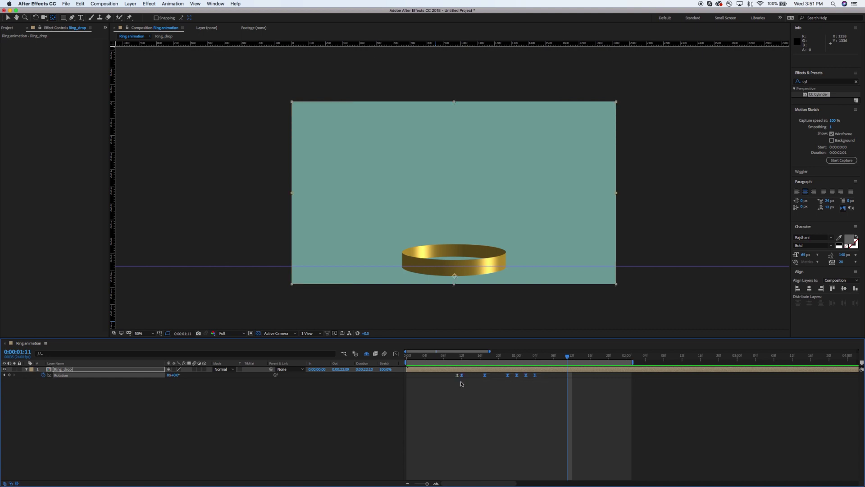
pyautogui.click(484, 376)
pyautogui.moveTo(479, 377); pyautogui.dragTo(478, 378)
pyautogui.press('super+z')
pyautogui.moveTo(484, 376); pyautogui.dragTo(471, 379)
pyautogui.press('super+z')
# - Shift the last four Rotation keyframes a few frames earlier and preview the landing wobble
pyautogui.moveTo(547, 370); pyautogui.dragTo(487, 378)
pyautogui.moveTo(484, 377)
pyautogui.mouseDown()
pyautogui.moveTo(476, 377)
pyautogui.moveTo(488, 379)
pyautogui.mouseUp()
pyautogui.keyDown('shift'); pyautogui.click(476, 377); pyautogui.keyUp('shift')
pyautogui.press('space')
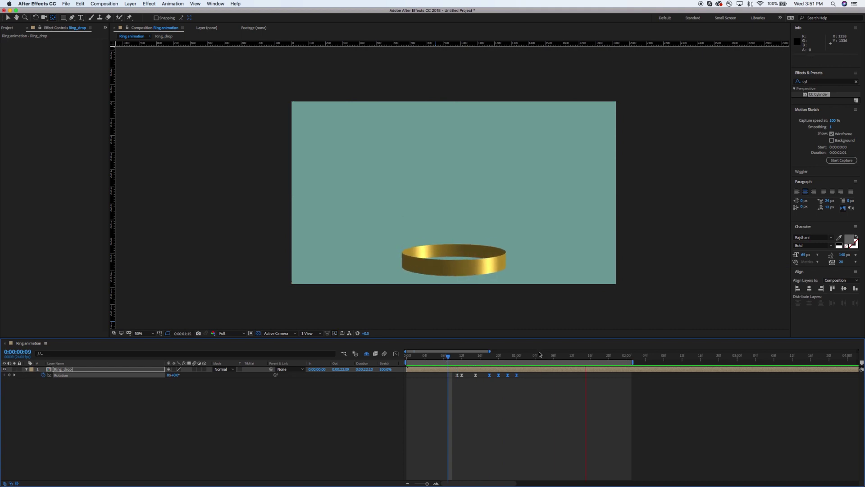
pyautogui.press('space')
pyautogui.press('space')
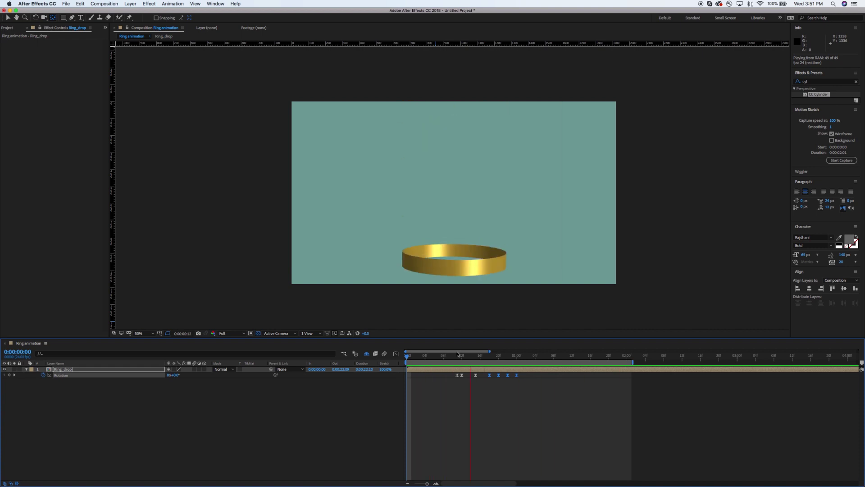
pyautogui.press('space')
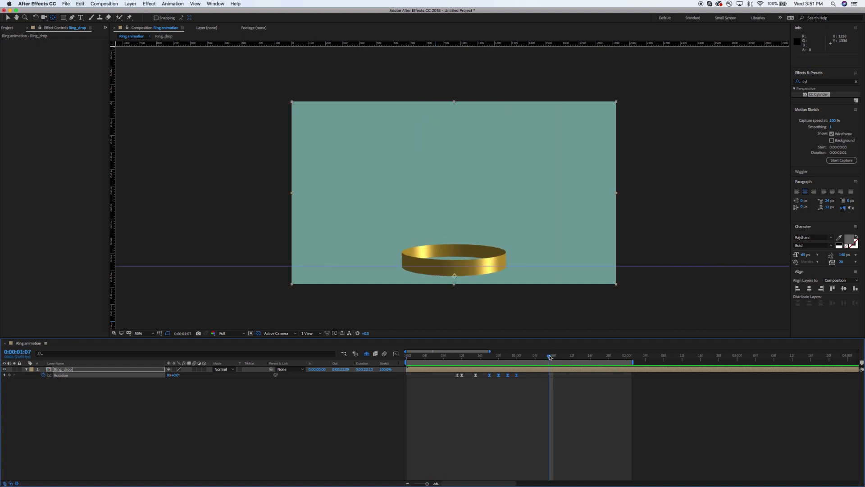
pyautogui.moveTo(550, 357); pyautogui.dragTo(516, 367)
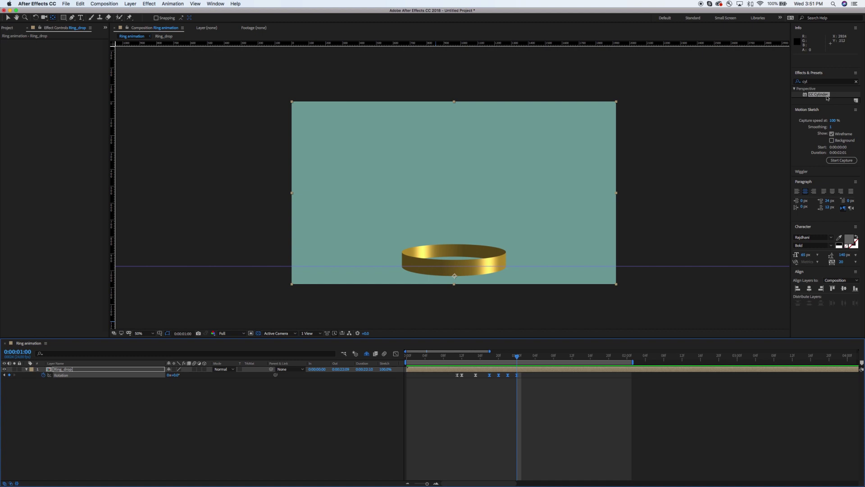
# - Search Effects & Presets for 'bulg' and apply Bulge to the Ring_drop layer
pyautogui.click(818, 82)
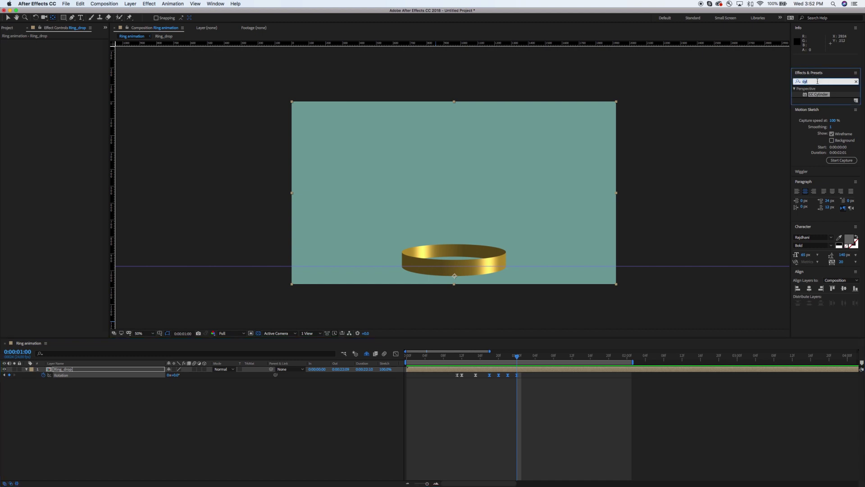
pyautogui.press('BackSpace')
pyautogui.press('BackSpace')
pyautogui.press('BackSpace')
pyautogui.write('bulg')
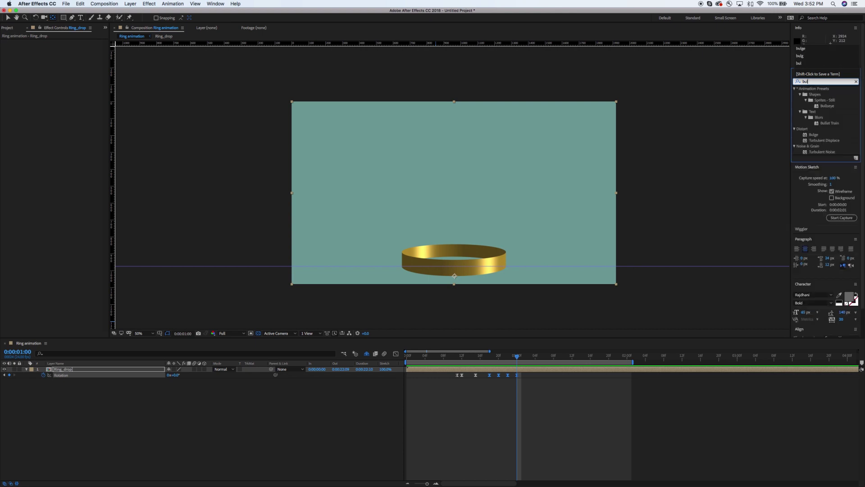
pyautogui.moveTo(817, 94); pyautogui.dragTo(47, 370)
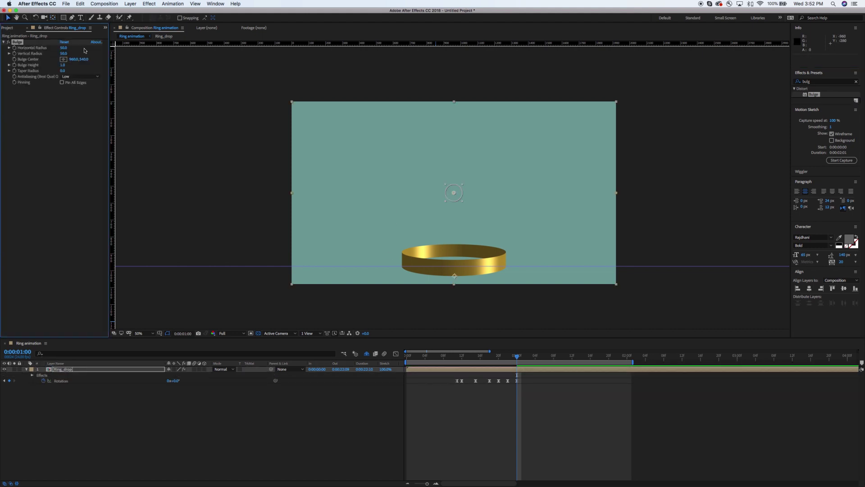
# - Enlarge the Bulge to about 412 horizontal by 203 vertical radius around the ring
pyautogui.moveTo(68, 48); pyautogui.dragTo(157, 44)
pyautogui.moveTo(64, 54); pyautogui.dragTo(220, 53)
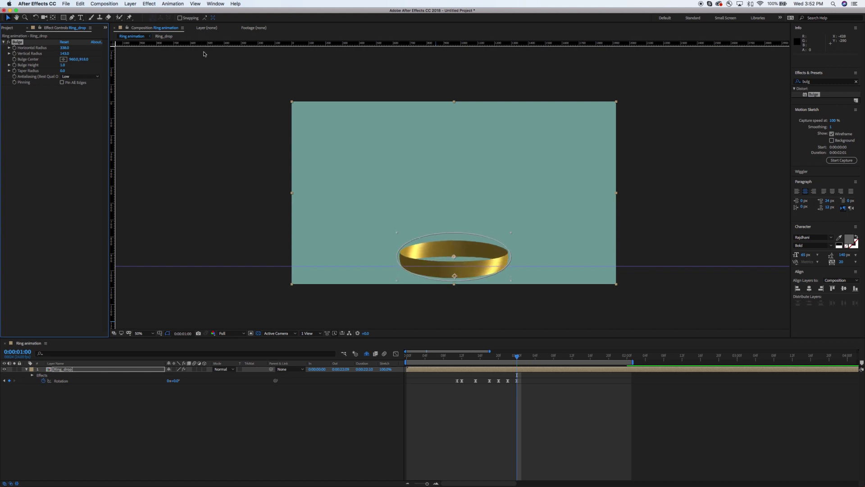
pyautogui.moveTo(64, 48)
pyautogui.mouseDown()
pyautogui.moveTo(127, 45)
pyautogui.moveTo(72, 53)
pyautogui.mouseUp()
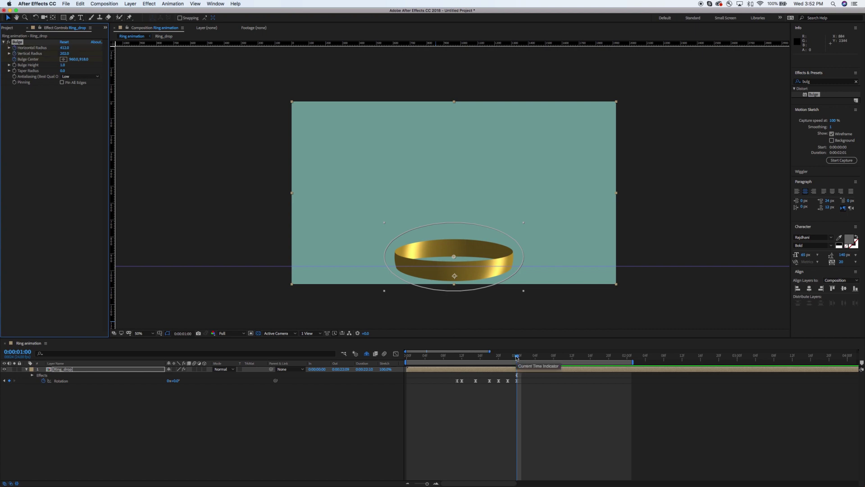
pyautogui.moveTo(516, 357); pyautogui.dragTo(457, 362)
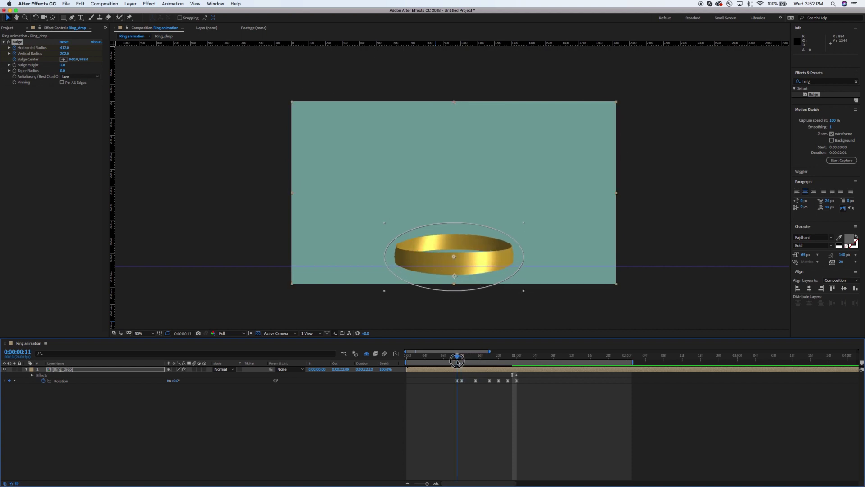
# - Move Bulge Center up onto the ring at frames 10, 9 and 7
pyautogui.moveTo(457, 362); pyautogui.dragTo(452, 359)
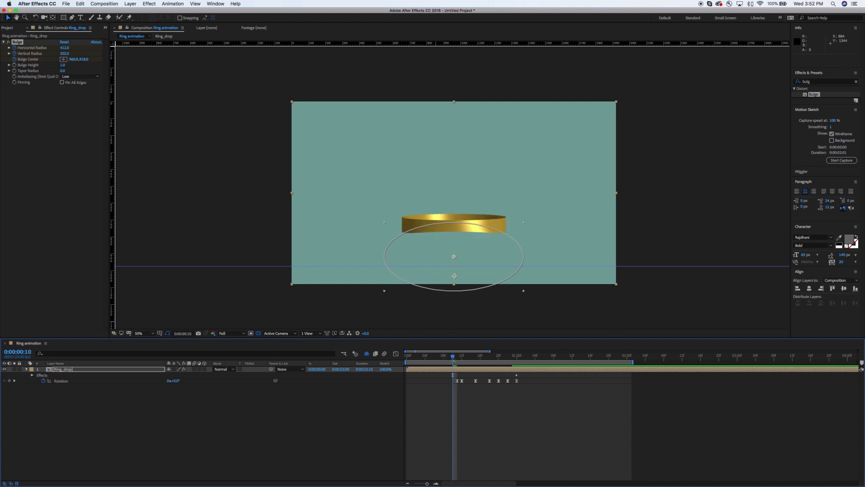
pyautogui.moveTo(85, 61); pyautogui.dragTo(14, 64)
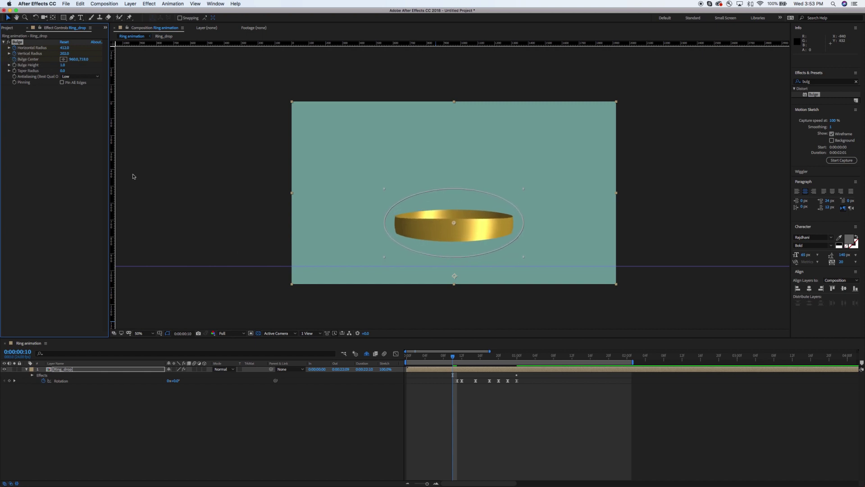
pyautogui.moveTo(452, 358); pyautogui.dragTo(445, 357)
pyautogui.moveTo(76, 59); pyautogui.dragTo(2, 65)
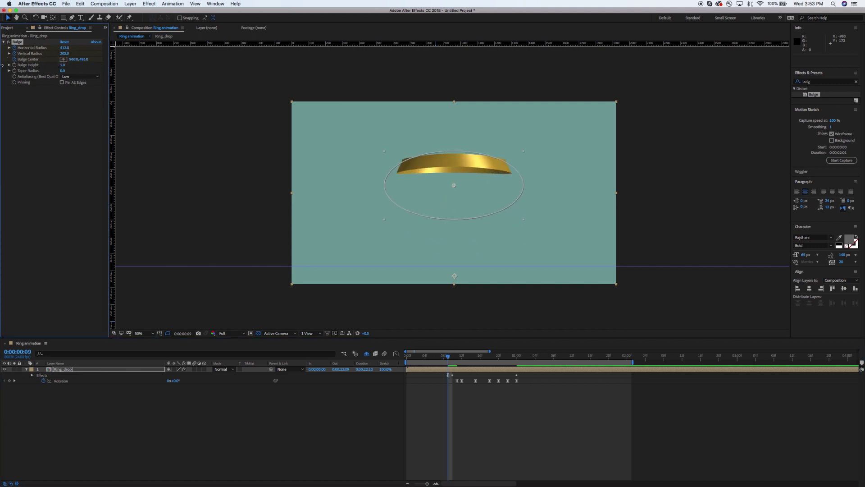
pyautogui.moveTo(89, 60); pyautogui.dragTo(44, 59)
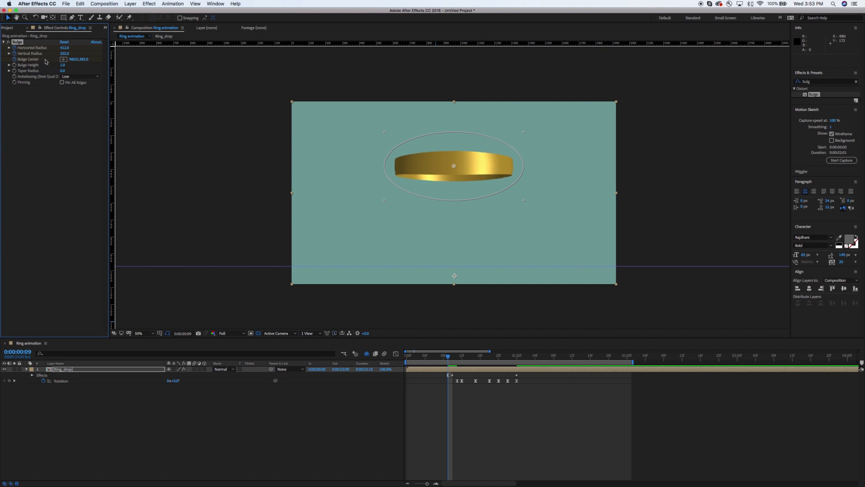
pyautogui.moveTo(443, 359); pyautogui.dragTo(439, 357)
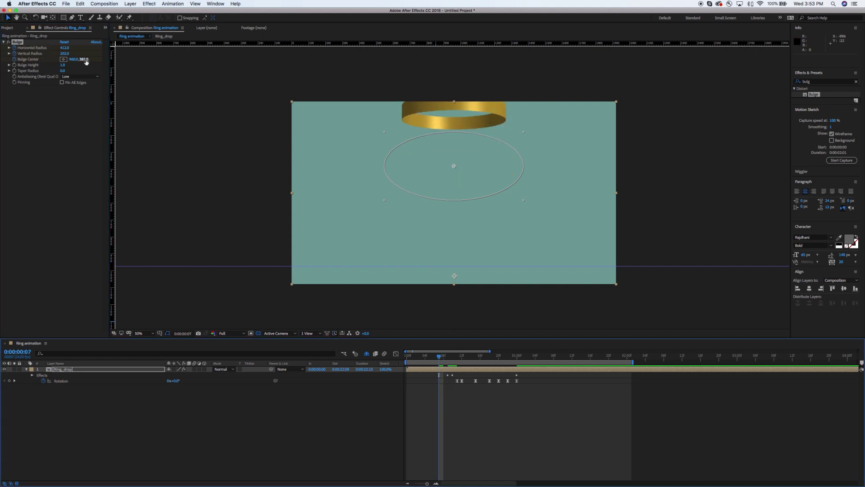
pyautogui.moveTo(86, 62); pyautogui.dragTo(54, 61)
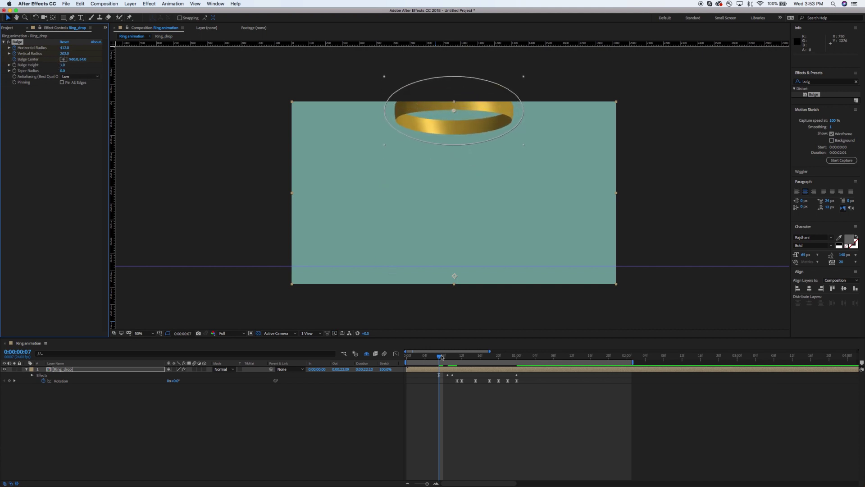
# - Lower Bulge Center to follow the ring at later frames through frame 12, then preview
pyautogui.moveTo(439, 358); pyautogui.dragTo(457, 357)
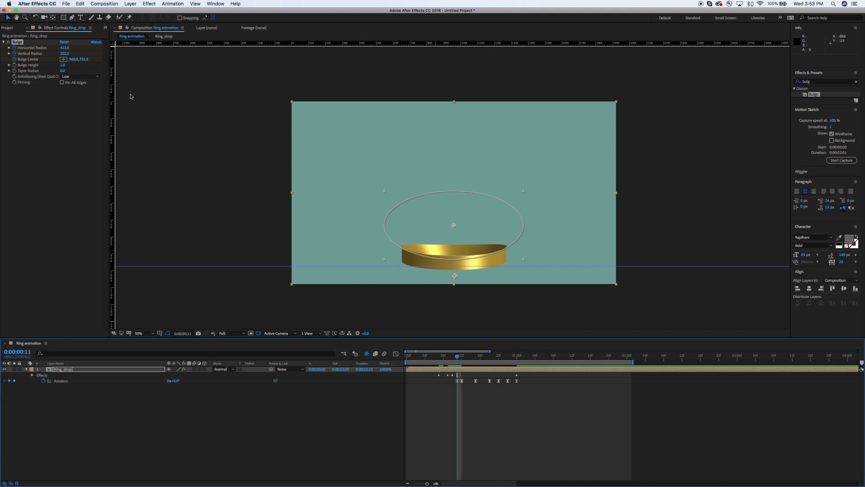
pyautogui.moveTo(83, 59); pyautogui.dragTo(138, 61)
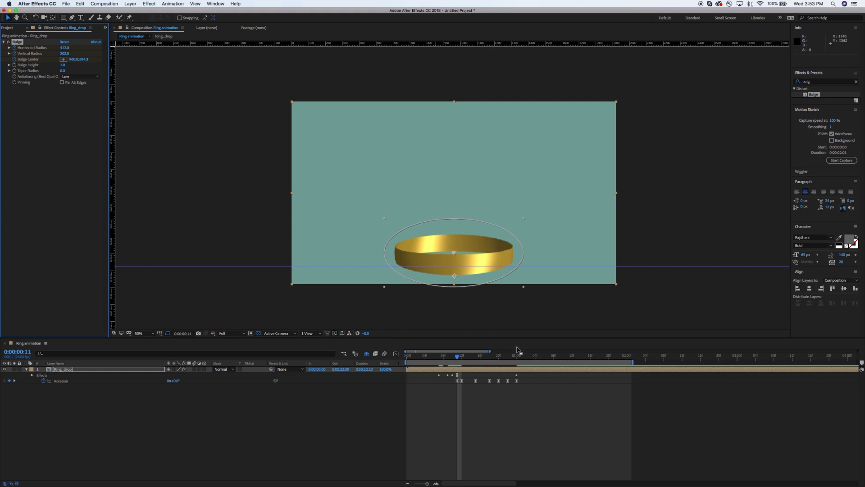
pyautogui.moveTo(458, 357); pyautogui.dragTo(462, 358)
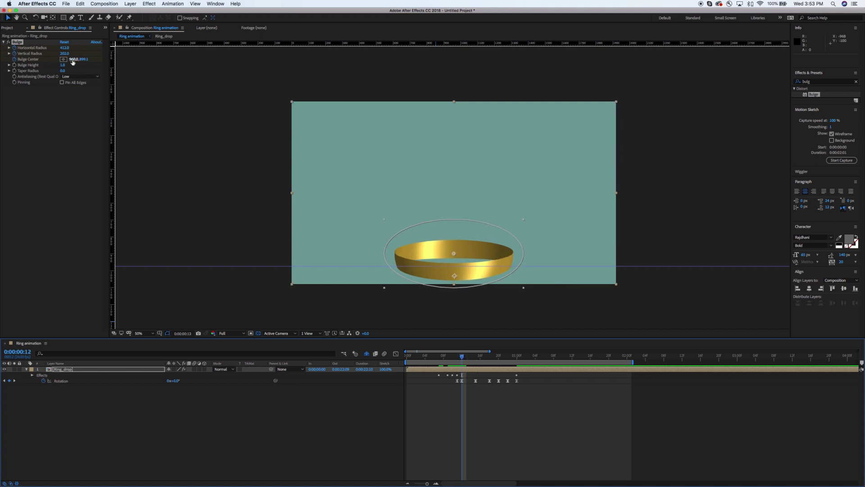
pyautogui.moveTo(83, 60); pyautogui.dragTo(89, 59)
pyautogui.moveTo(463, 356)
pyautogui.mouseDown()
pyautogui.moveTo(521, 356)
pyautogui.moveTo(464, 357)
pyautogui.mouseUp()
pyautogui.press('space')
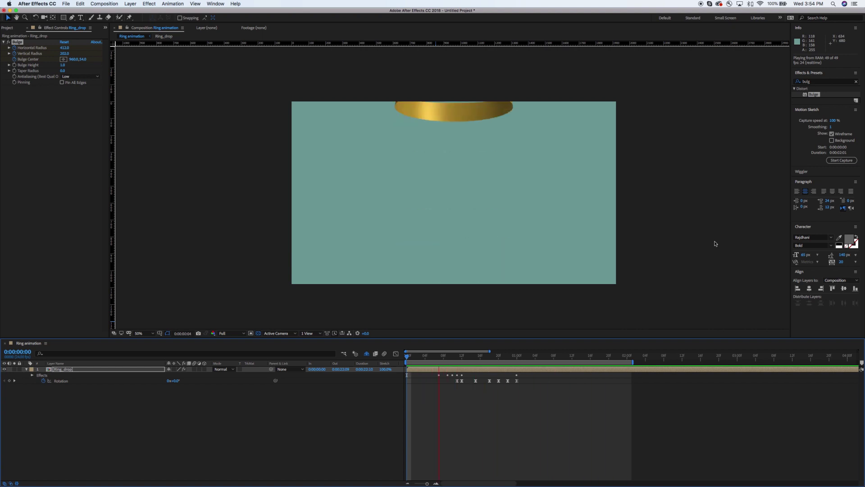
# - Stop the preview, return to the drop's start, and open the Ring_drop precomp from the timeline
pyautogui.press('space')
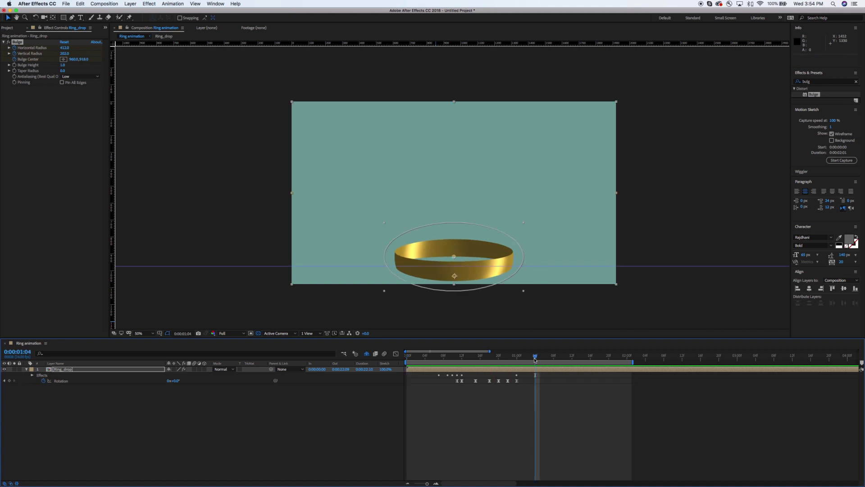
pyautogui.moveTo(534, 358); pyautogui.dragTo(502, 363)
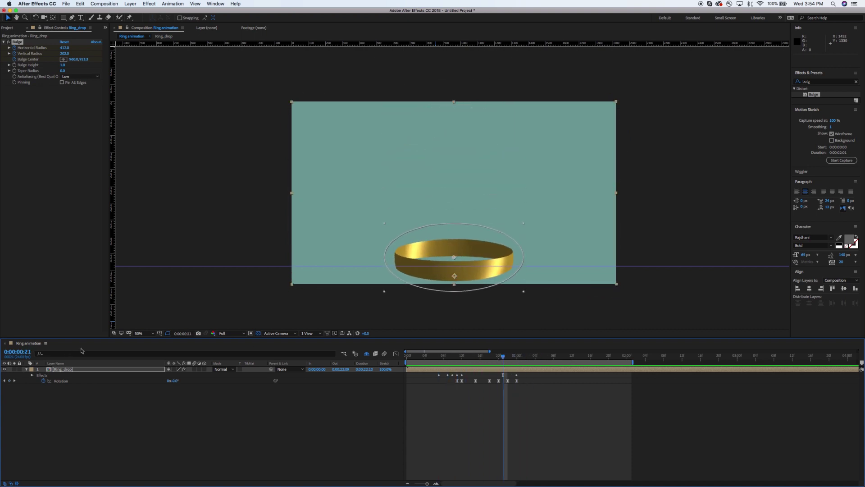
pyautogui.click(81, 371)
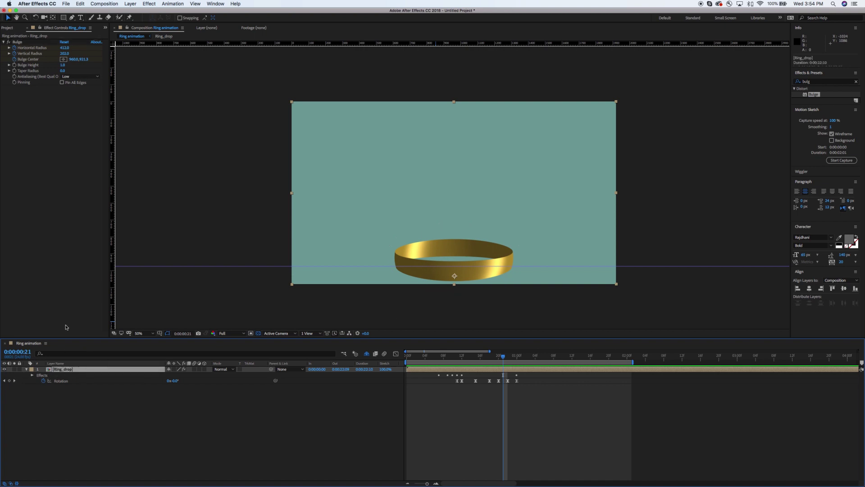
pyautogui.doubleClick(54, 369)
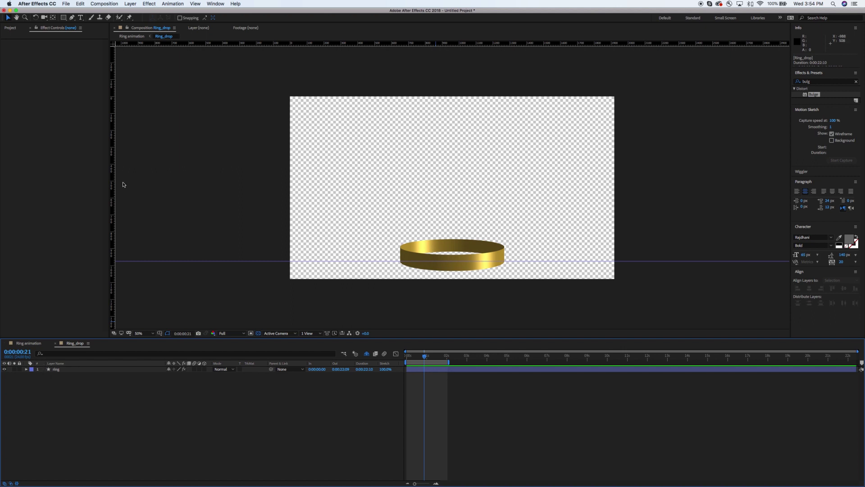
# - Add a comp-sized teal solid and place it beneath the ring layer
pyautogui.click(130, 4)
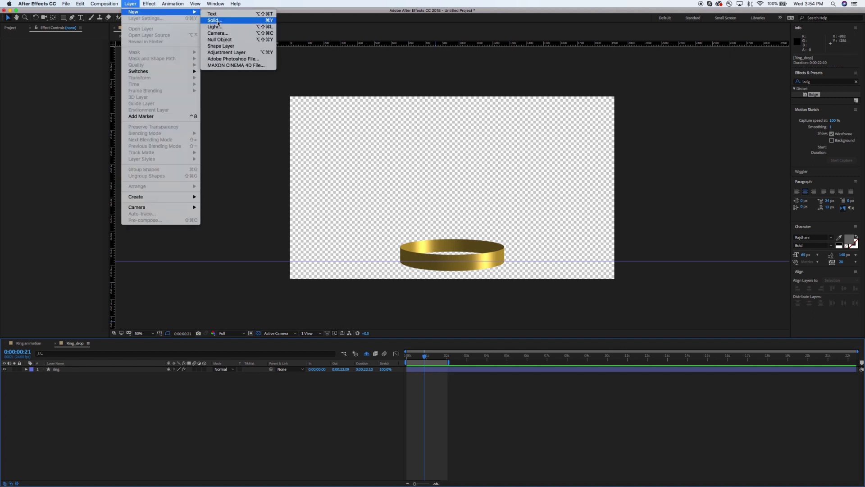
pyautogui.click(214, 19)
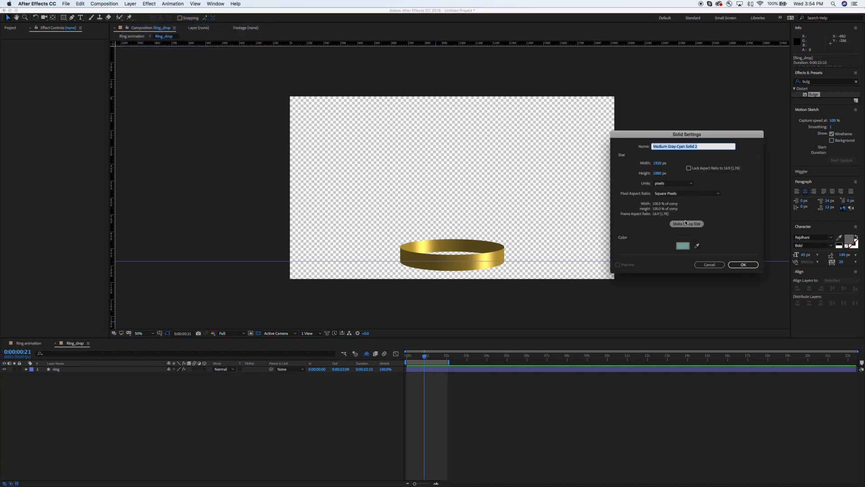
pyautogui.click(685, 223)
pyautogui.press('Return')
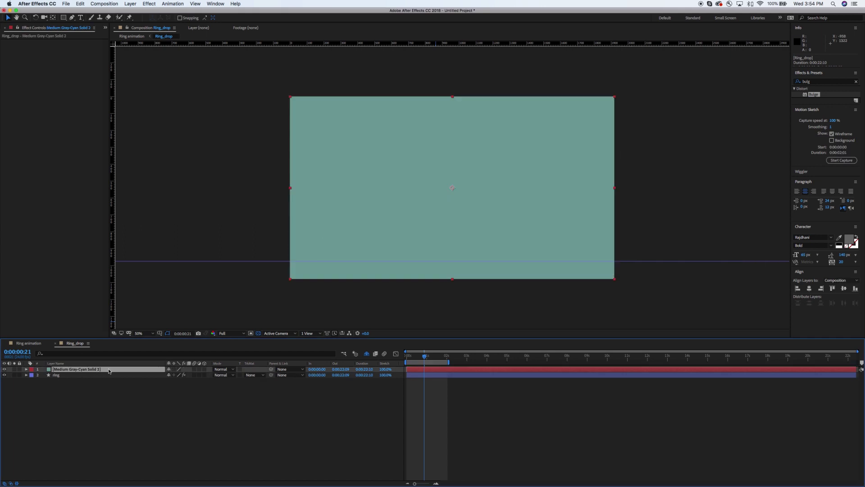
pyautogui.moveTo(108, 371); pyautogui.dragTo(174, 383)
pyautogui.click(135, 369)
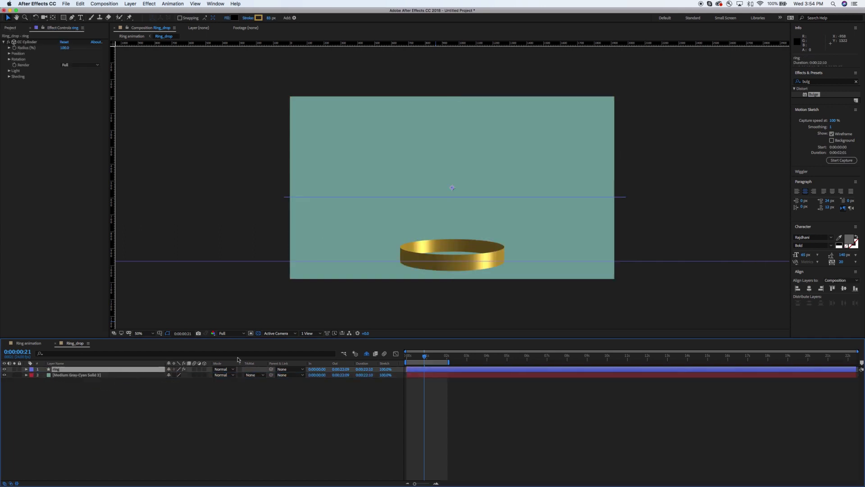
pyautogui.click(86, 375)
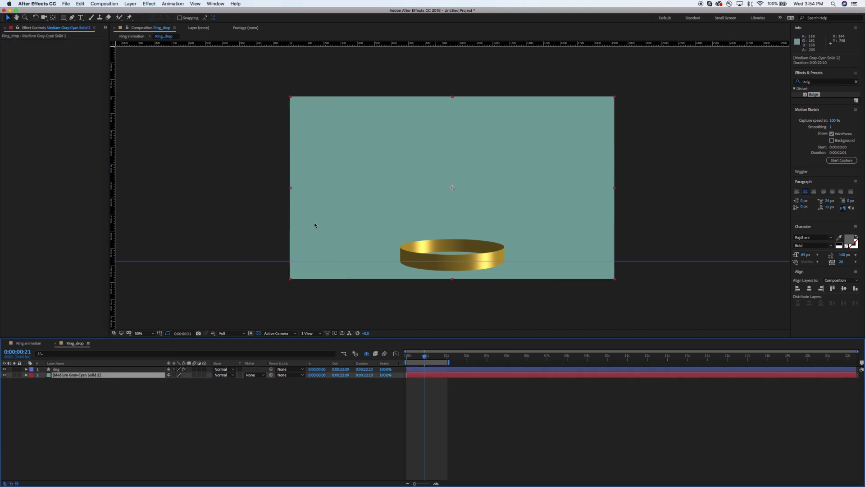
# - Draw a tall pink-filled rectangle with 0 px stroke through the comp centre
pyautogui.click(133, 5)
pyautogui.moveTo(149, 18)
pyautogui.click(239, 42)
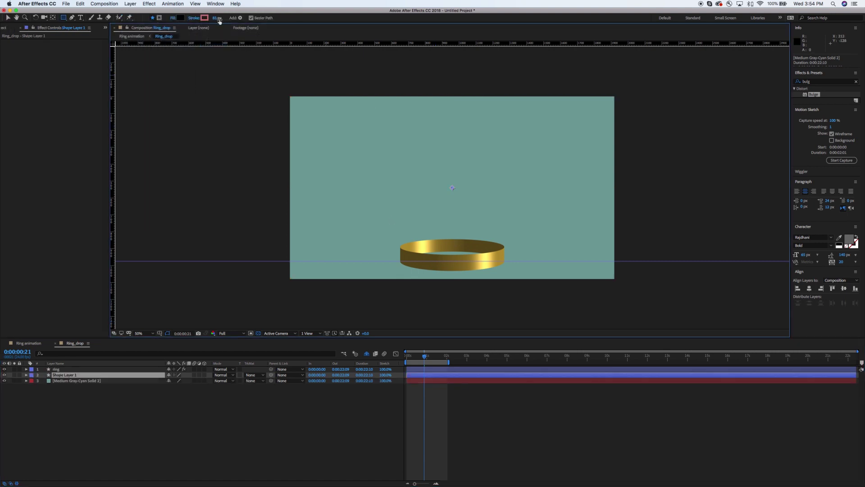
pyautogui.moveTo(218, 17); pyautogui.dragTo(195, 21)
pyautogui.click(180, 18)
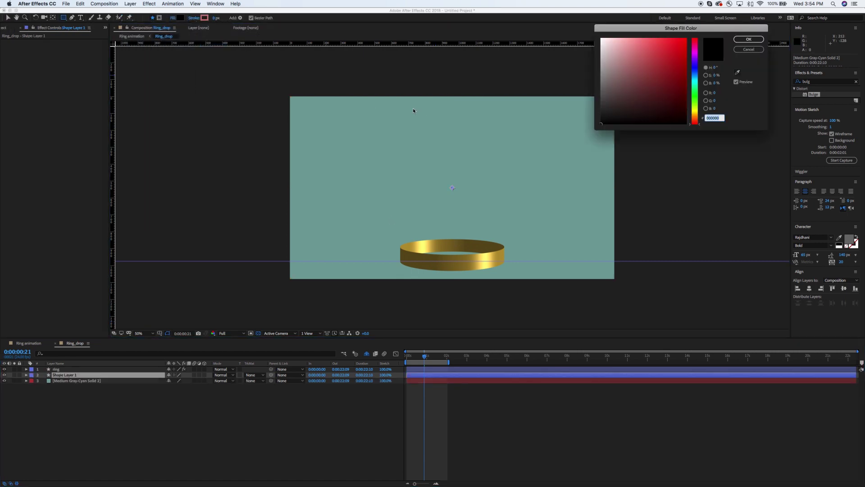
pyautogui.moveTo(645, 72)
pyautogui.mouseDown()
pyautogui.moveTo(628, 46)
pyautogui.moveTo(613, 43)
pyautogui.mouseUp()
pyautogui.click(749, 39)
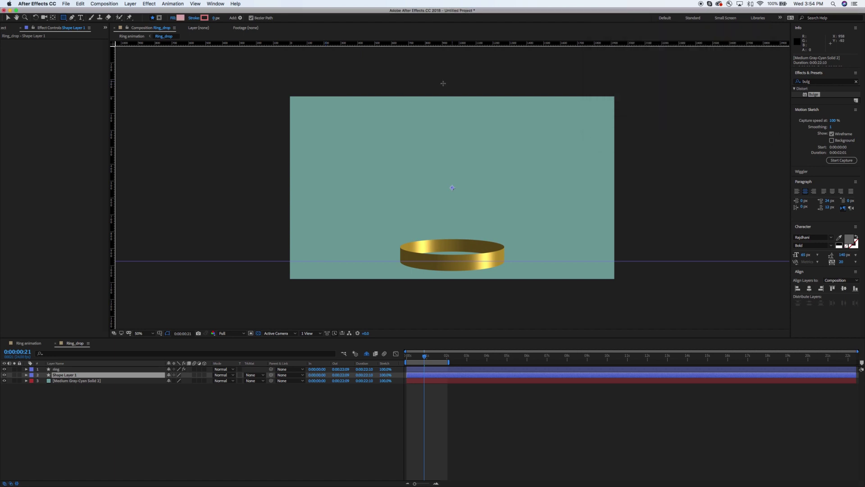
pyautogui.moveTo(427, 78); pyautogui.dragTo(479, 309)
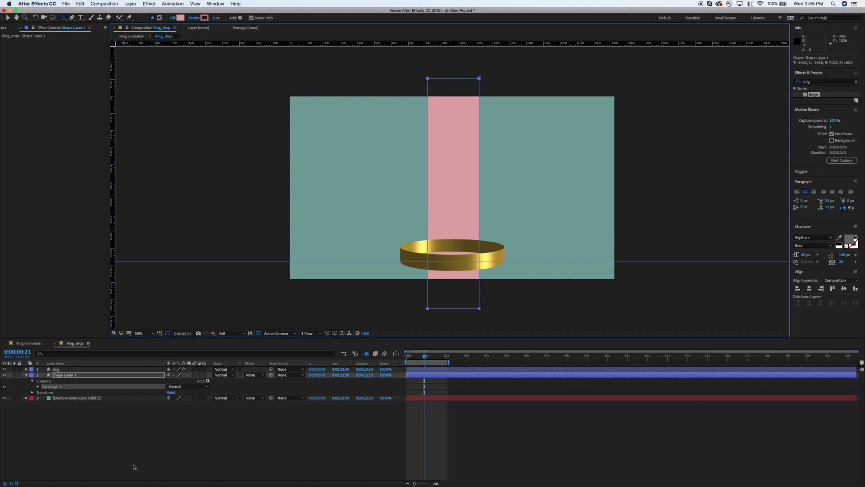
pyautogui.click(85, 369)
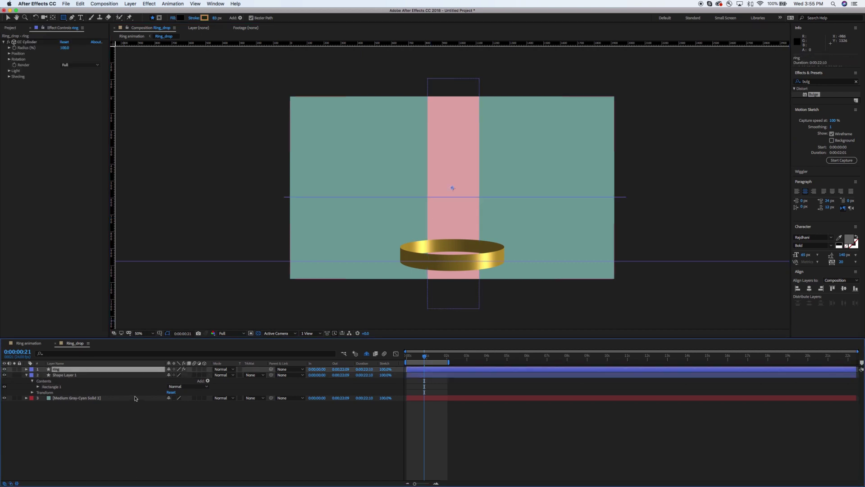
# - Duplicate the ring, move ring 2 below Shape Layer 1, and set ring's CC Cylinder render to Outside
pyautogui.press('super+d')
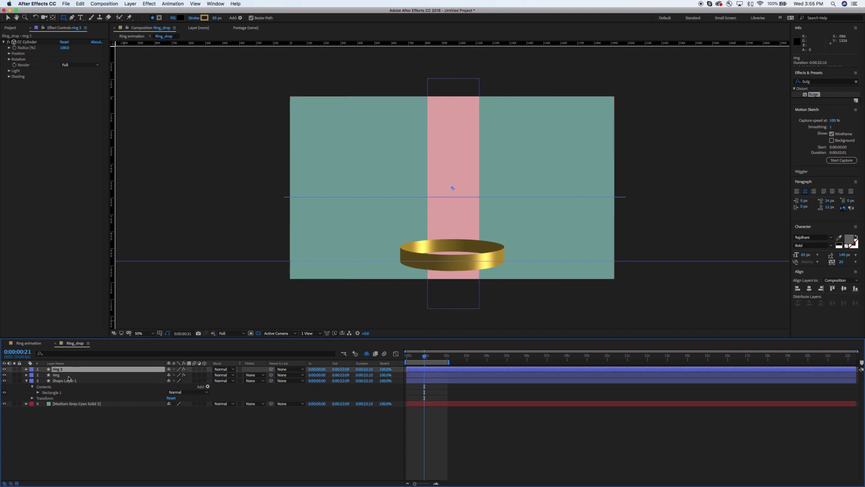
pyautogui.moveTo(73, 370); pyautogui.dragTo(100, 401)
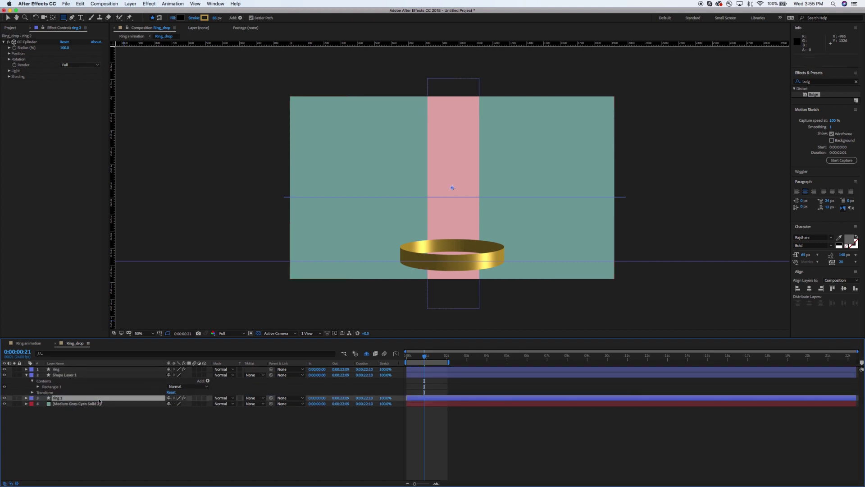
pyautogui.click(65, 369)
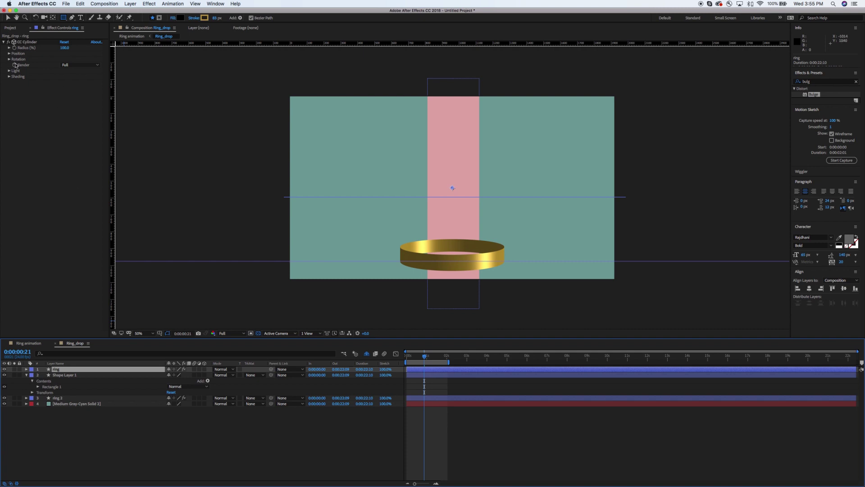
pyautogui.click(99, 67)
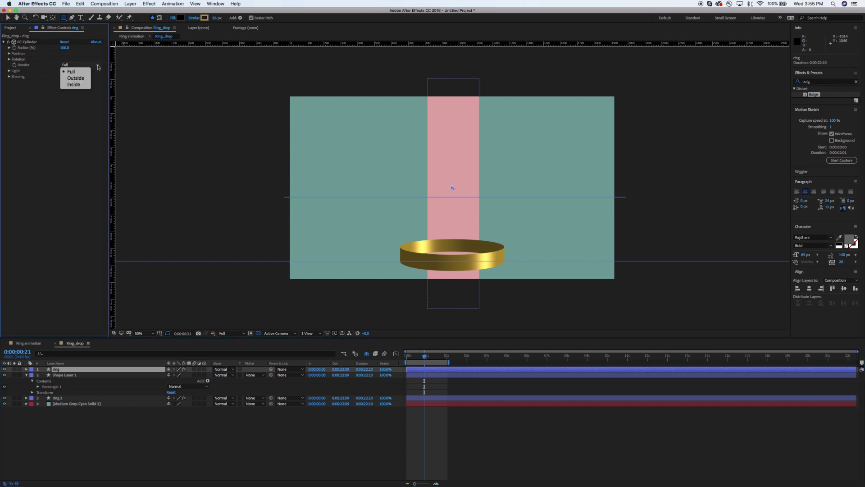
pyautogui.click(81, 79)
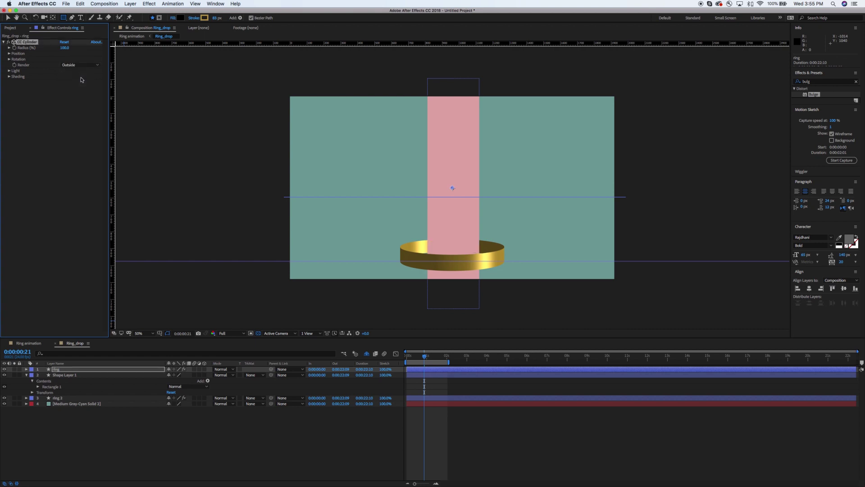
# - Set ring 2's CC Cylinder render to Inside and scrub the early frames to check
pyautogui.click(75, 399)
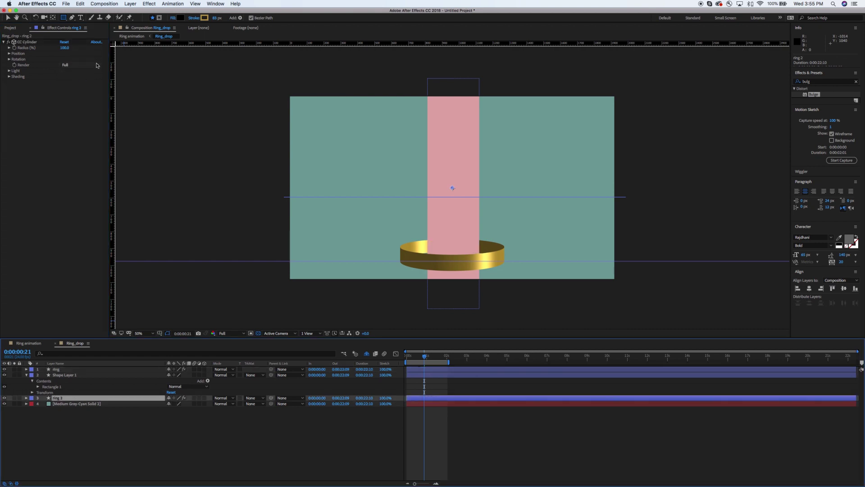
pyautogui.click(80, 65)
pyautogui.click(428, 273)
pyautogui.click(13, 42)
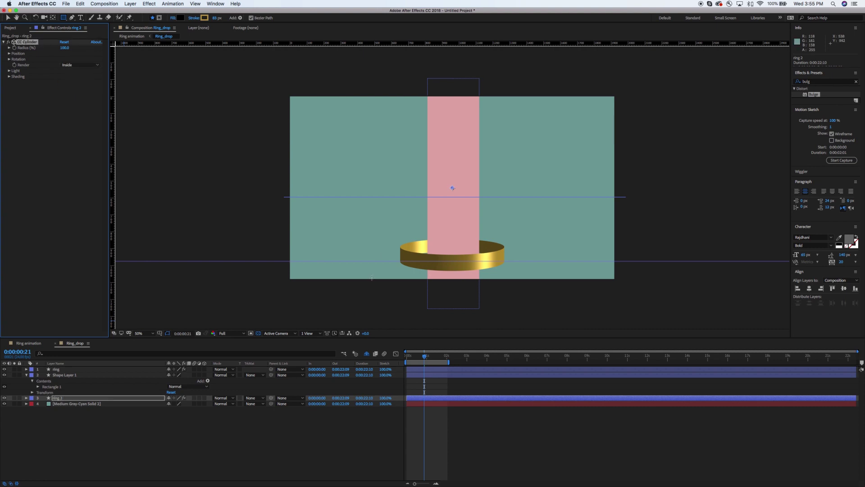
pyautogui.moveTo(424, 357); pyautogui.dragTo(407, 357)
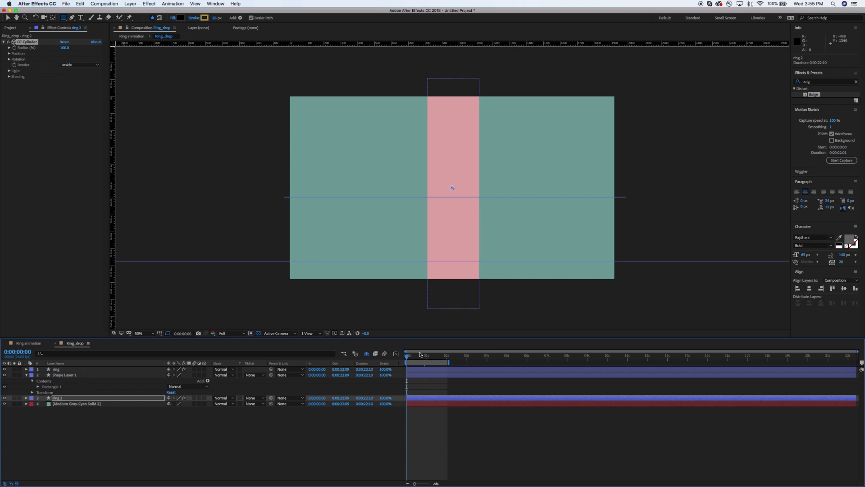
pyautogui.moveTo(407, 356)
pyautogui.mouseDown()
pyautogui.moveTo(431, 357)
pyautogui.moveTo(392, 358)
pyautogui.mouseUp()
pyautogui.click(78, 375)
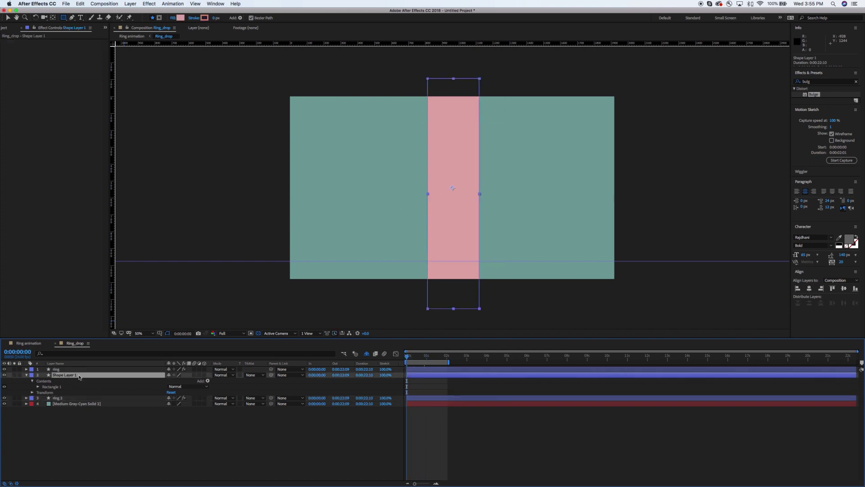
# - Delete Shape Layer 1, ring 2 and the teal solid
pyautogui.keyDown('shift'); pyautogui.click(69, 399); pyautogui.keyUp('shift')
pyautogui.keyDown('shift'); pyautogui.click(95, 404); pyautogui.keyUp('shift')
pyautogui.press('Delete')
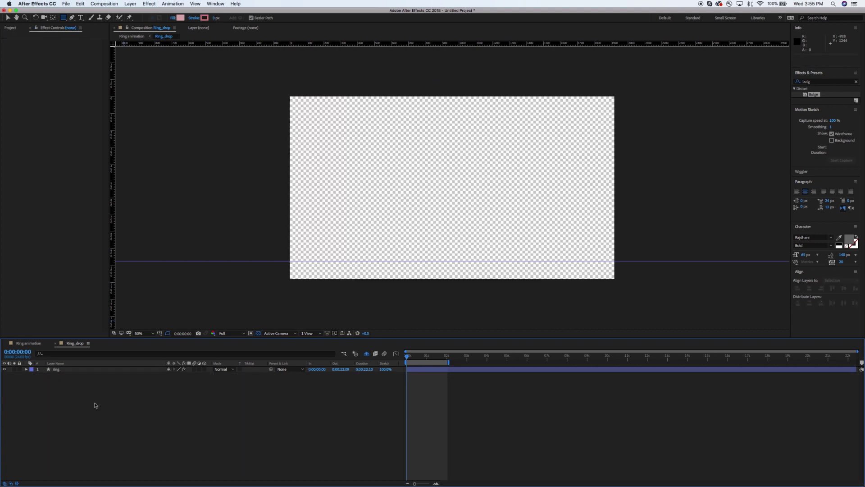
# - Set the ring's CC Cylinder render back to Full, preview, and switch to the Ring animation comp
pyautogui.click(72, 370)
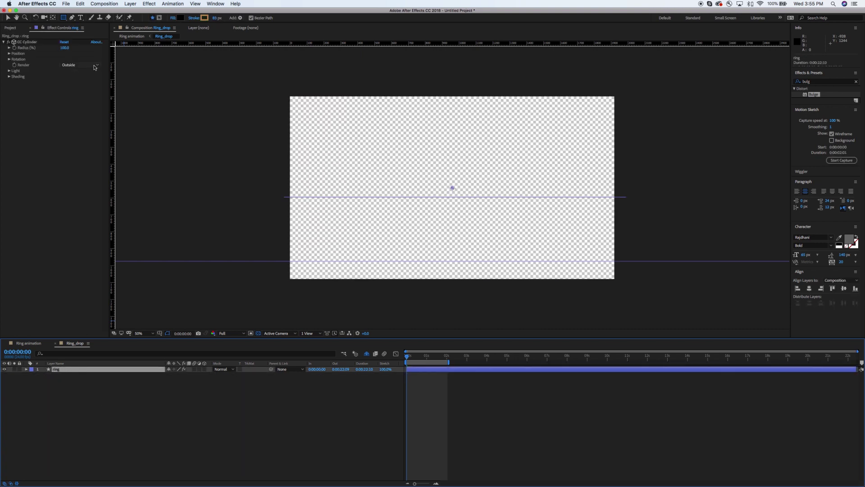
pyautogui.click(95, 67)
pyautogui.click(75, 70)
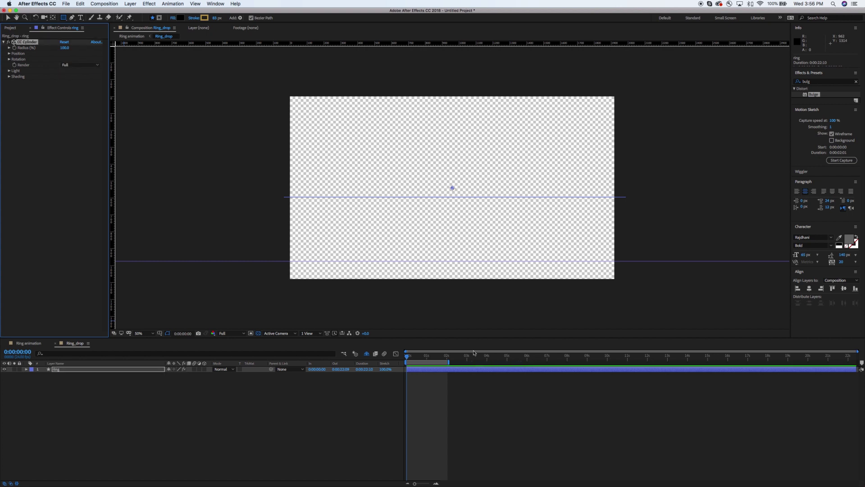
pyautogui.press('space')
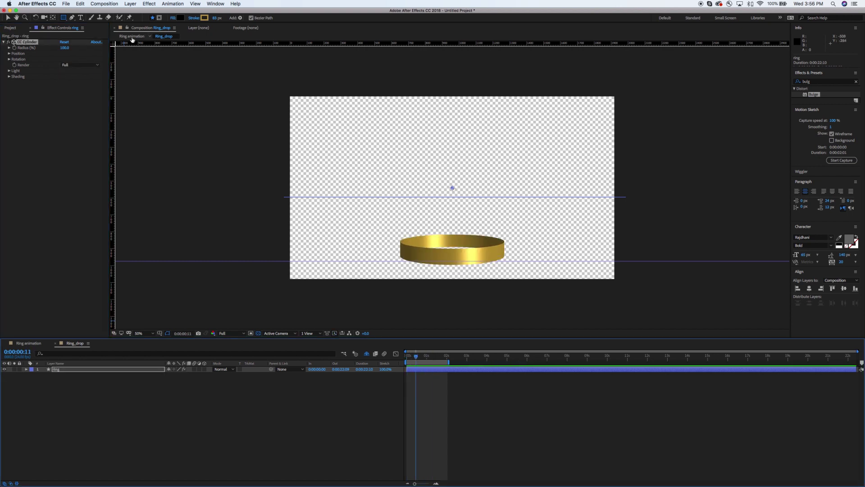
pyautogui.click(132, 36)
pyautogui.moveTo(457, 356)
pyautogui.mouseDown()
pyautogui.moveTo(469, 357)
pyautogui.moveTo(399, 358)
pyautogui.moveTo(517, 360)
pyautogui.moveTo(462, 362)
pyautogui.mouseUp()
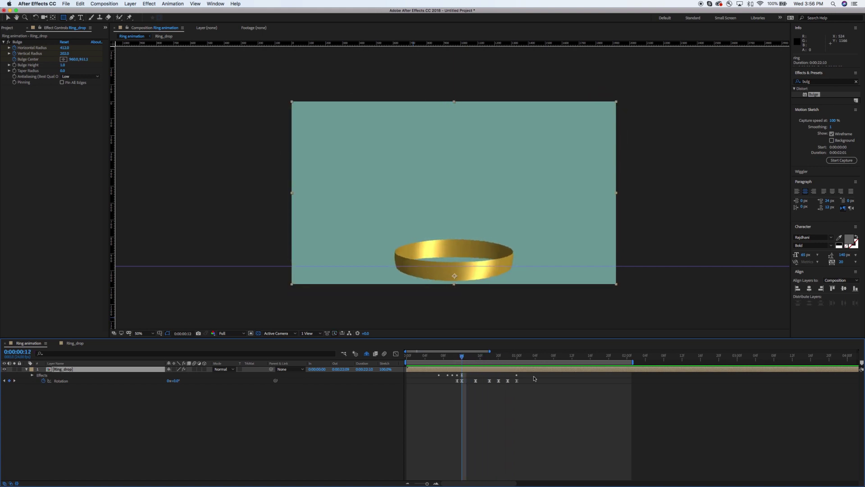
# - Copy the one-second Bulge Center keyframe to 0:00:00:12 (960, 918) and preview the drop
pyautogui.click(112, 372)
pyautogui.press('u')
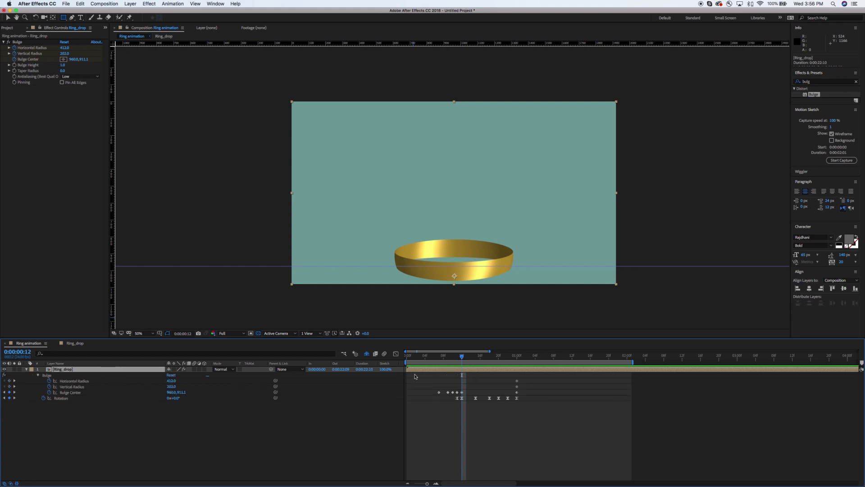
pyautogui.click(516, 393)
pyautogui.press('super+c')
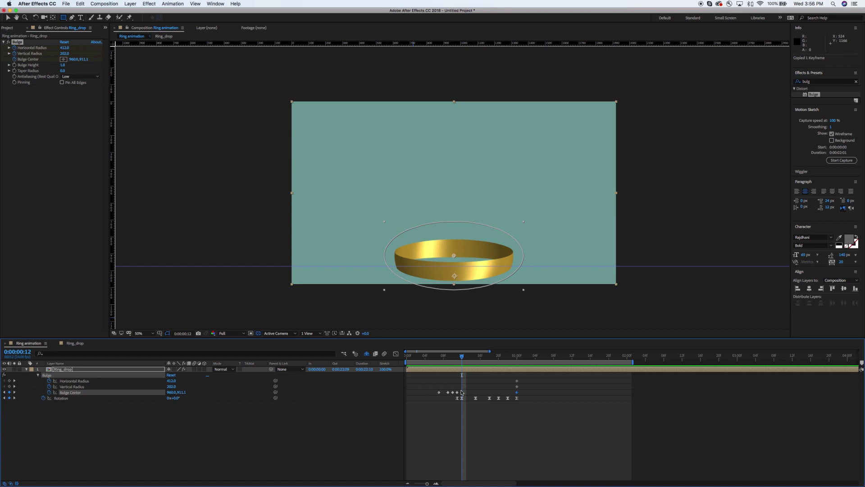
pyautogui.click(462, 392)
pyautogui.press('super+v')
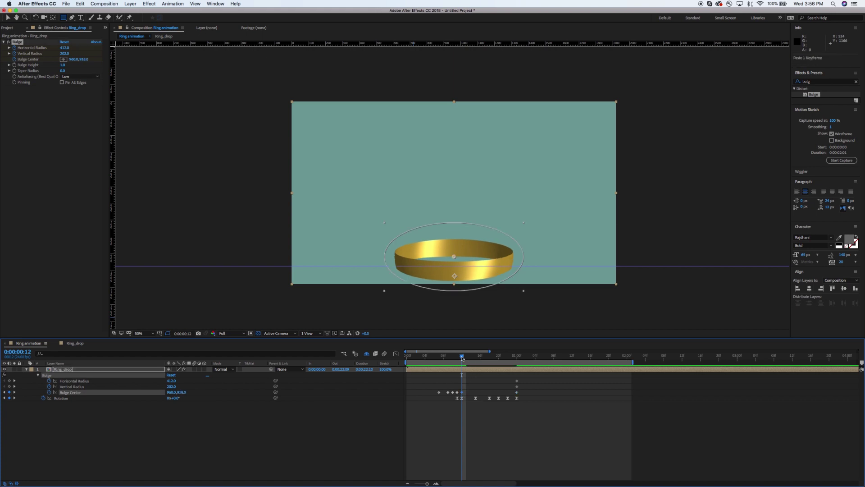
pyautogui.moveTo(461, 358); pyautogui.dragTo(432, 362)
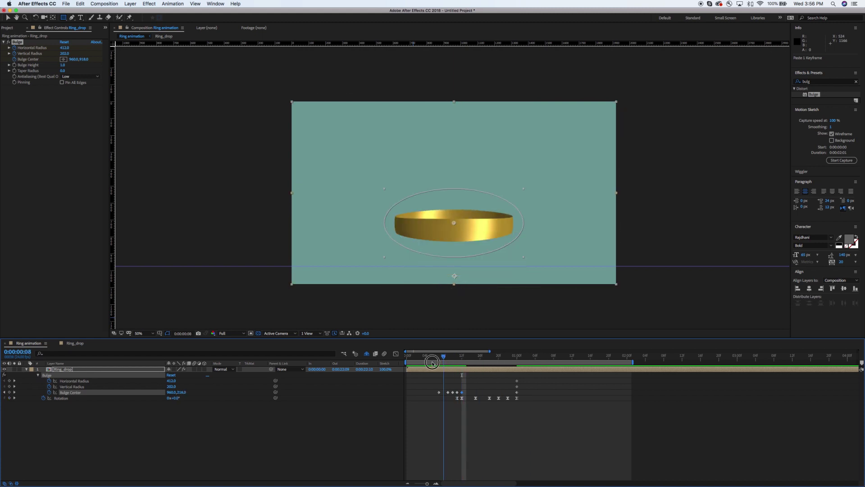
pyautogui.press('space')
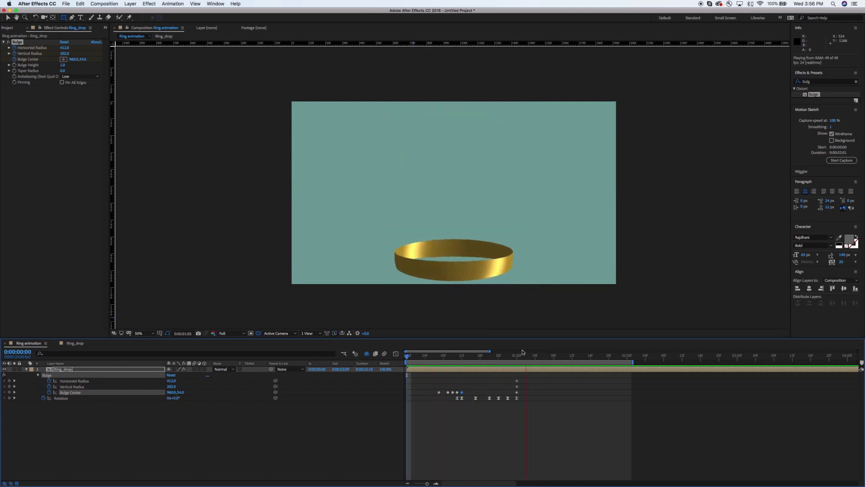
pyautogui.press('space')
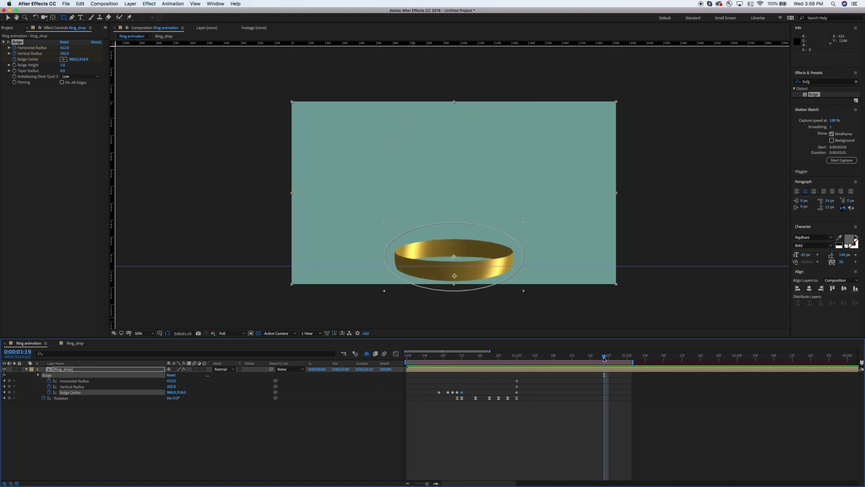
pyautogui.moveTo(604, 358); pyautogui.dragTo(397, 376)
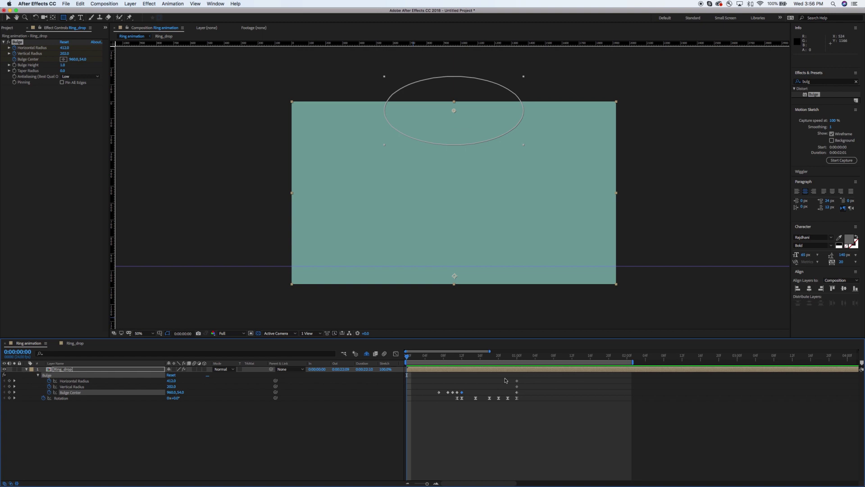